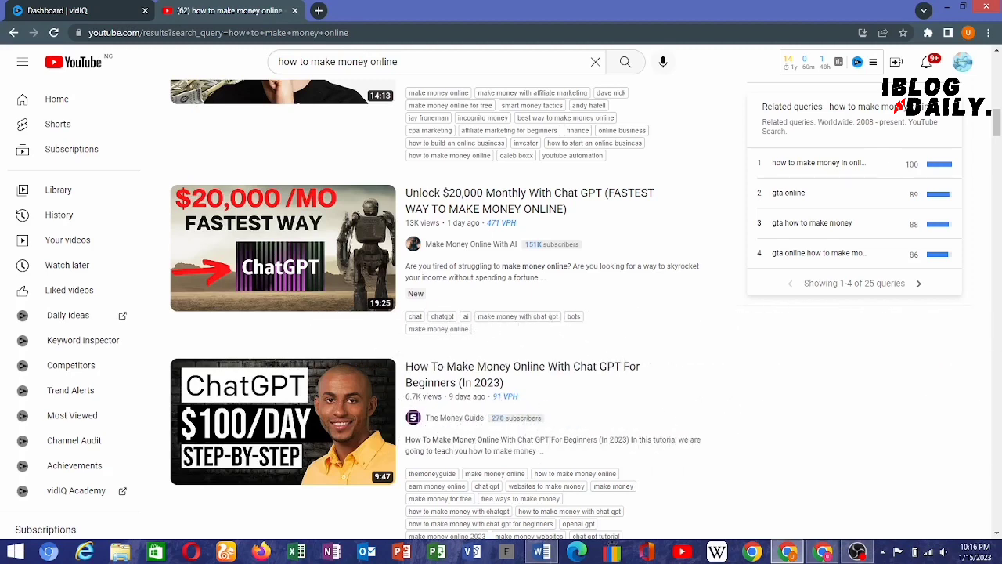
- Open a new blank browser tab beside the YouTube search results
{"action": "key", "text": "ctrl+t"}
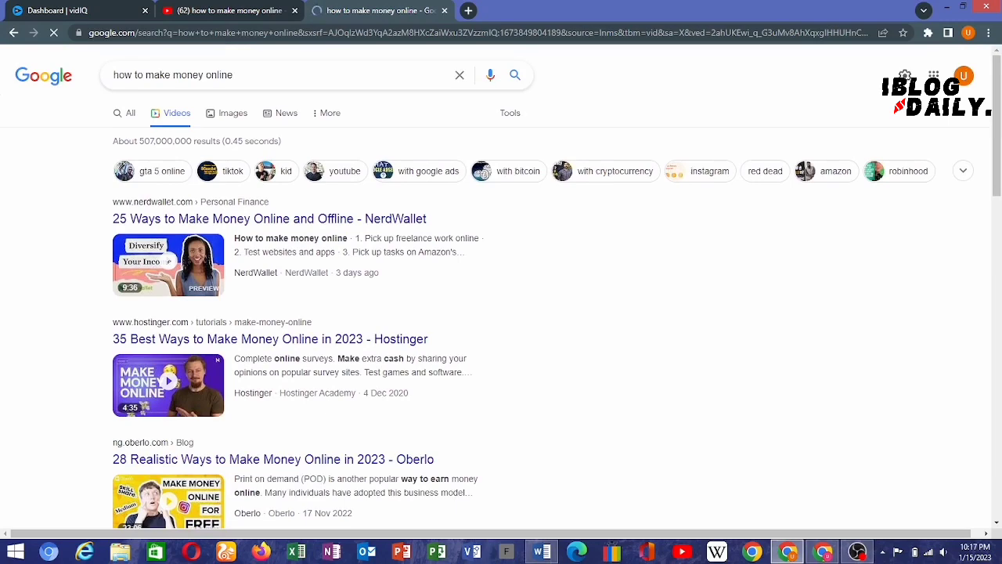
- Scroll through the Google Videos results for 'how to make money online'
{"action": "scroll", "coordinate": [501, 313], "scroll_direction": "down", "scroll_amount": 3}
{"action": "scroll", "coordinate": [501, 314], "scroll_direction": "down", "scroll_amount": 1}
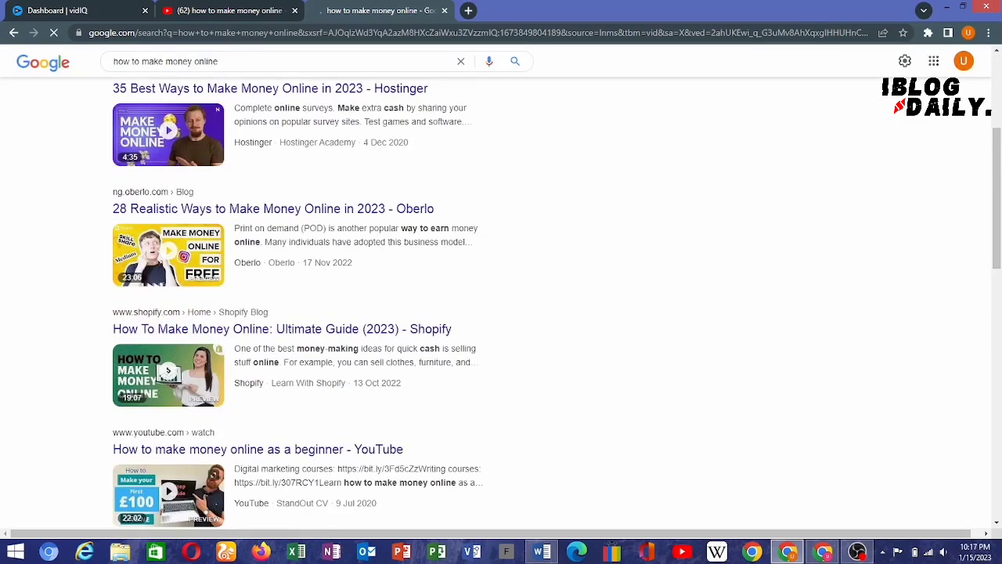
{"action": "scroll", "coordinate": [501, 313], "scroll_direction": "up", "scroll_amount": 4}
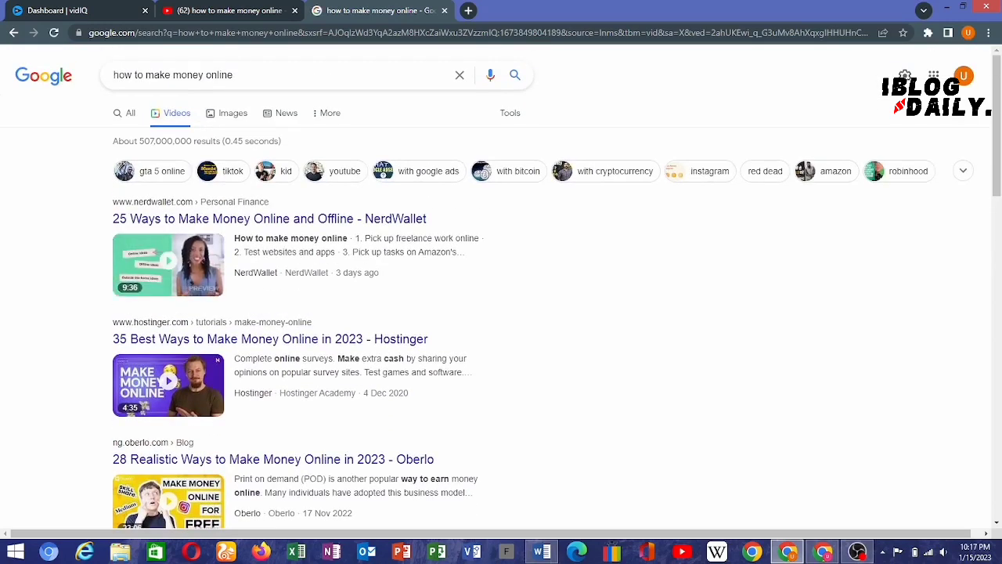
{"action": "scroll", "coordinate": [501, 313], "scroll_direction": "down", "scroll_amount": 2}
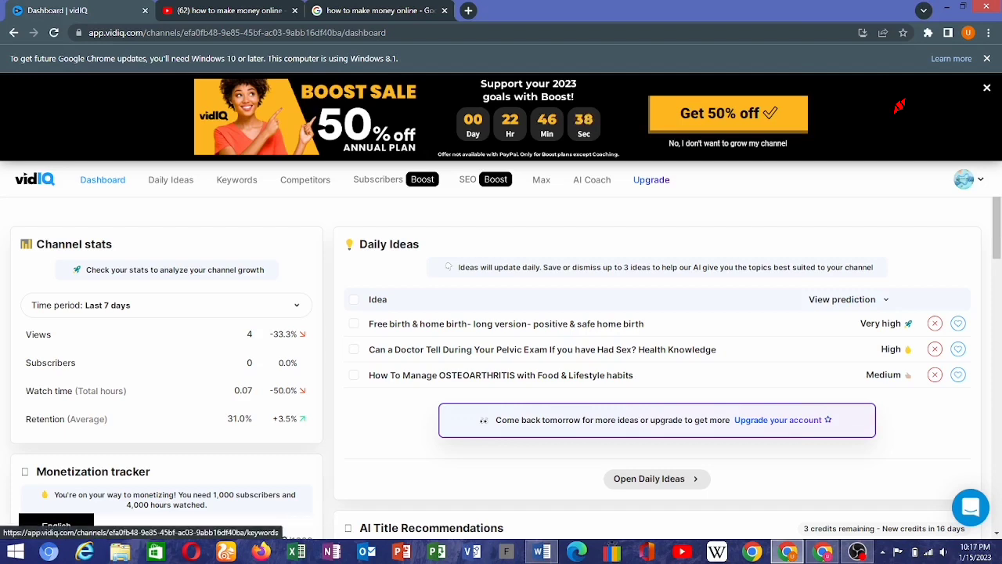
- Search vidIQ Keywords for 'how to make money online' to get its overall score of 66
{"action": "left_click", "coordinate": [237, 180]}
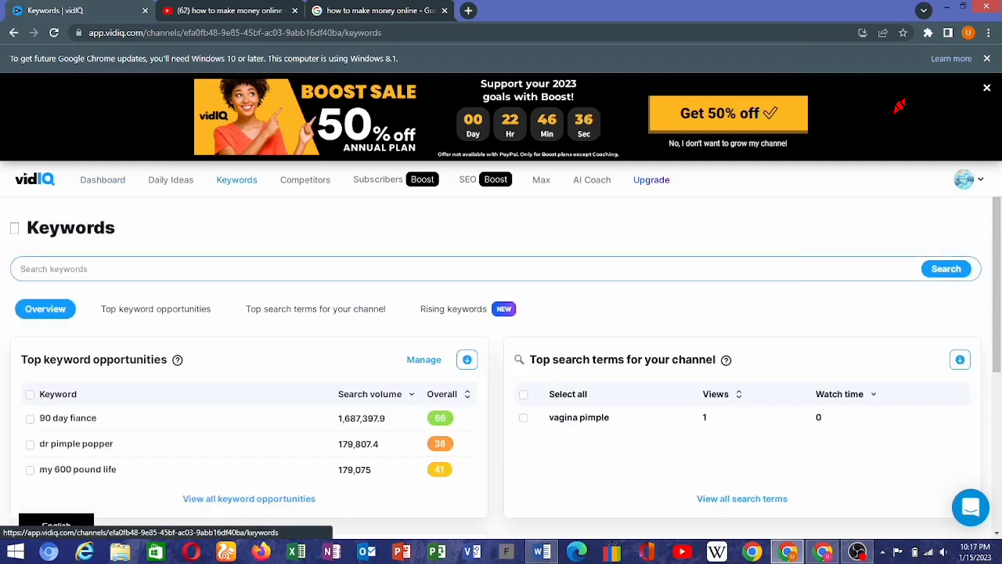
{"action": "type", "text": "ho"}
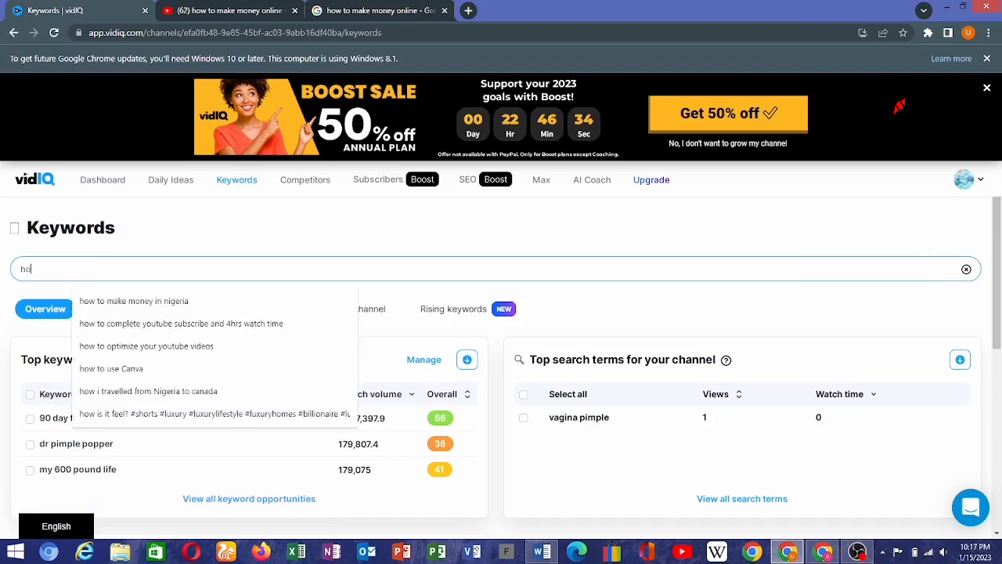
{"action": "type", "text": "w tro"}
{"action": "key", "text": "BackSpace"}
{"action": "key", "text": "BackSpace"}
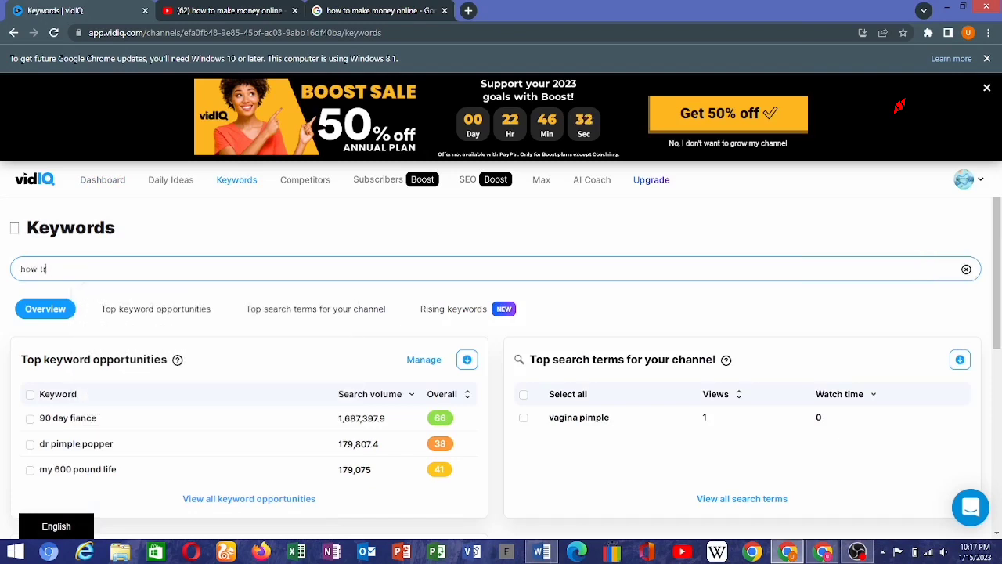
{"action": "type", "text": "o"}
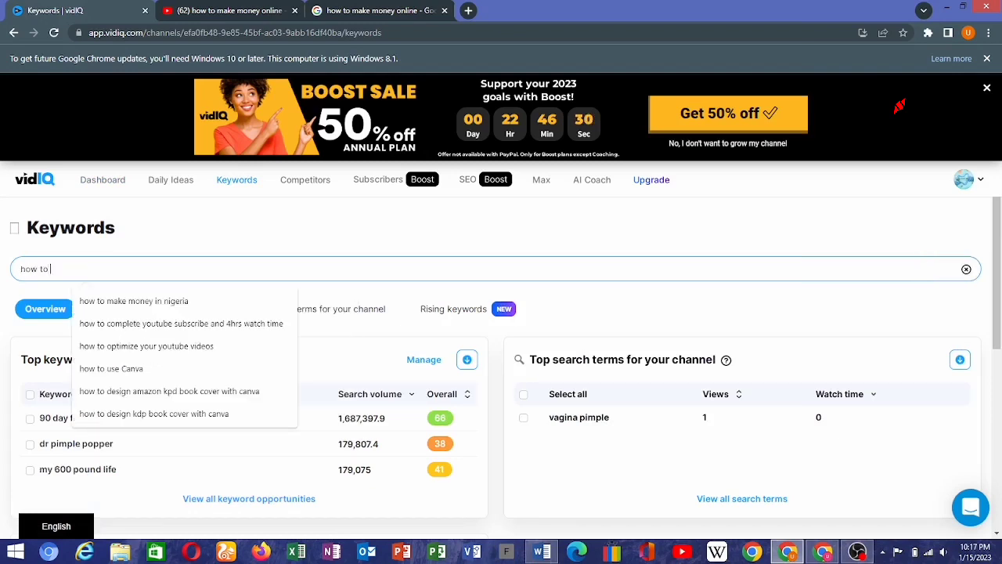
{"action": "type", "text": " make "}
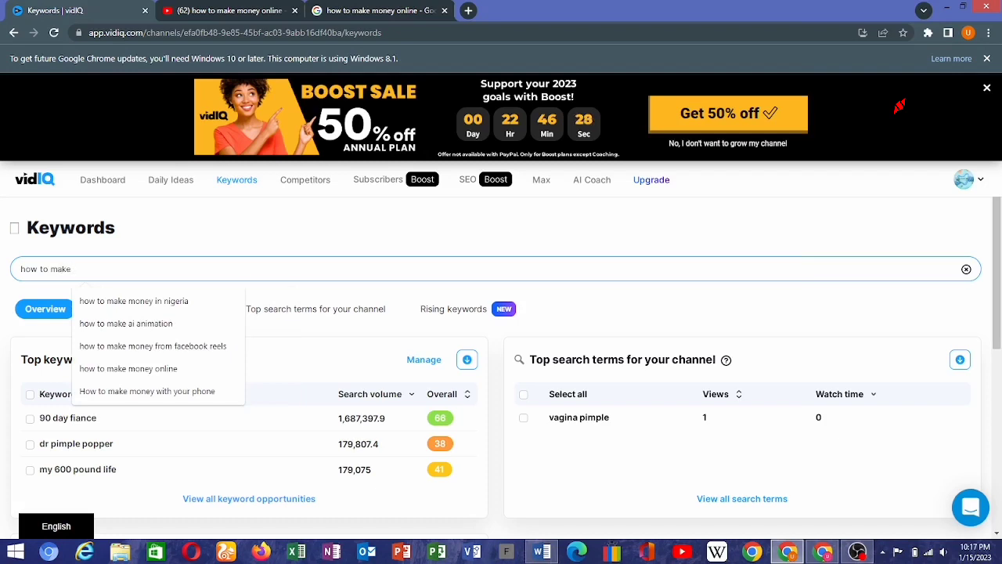
{"action": "type", "text": "money"}
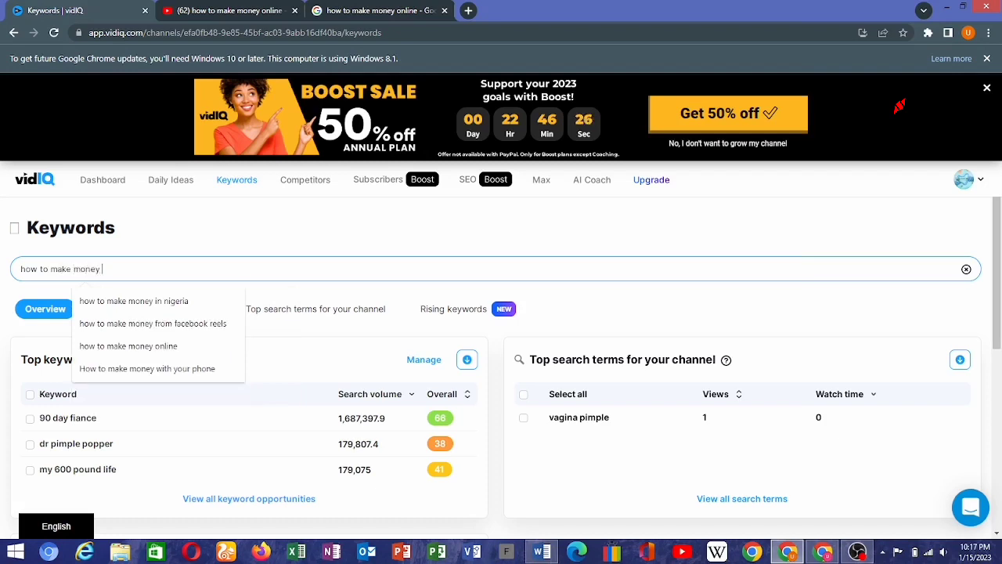
{"action": "type", "text": " online"}
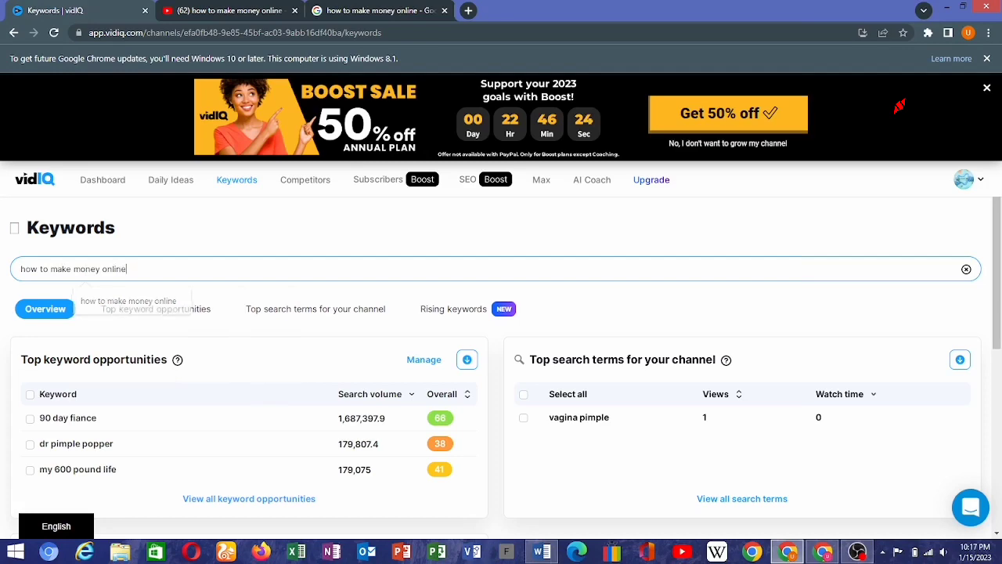
{"action": "key", "text": "Return"}
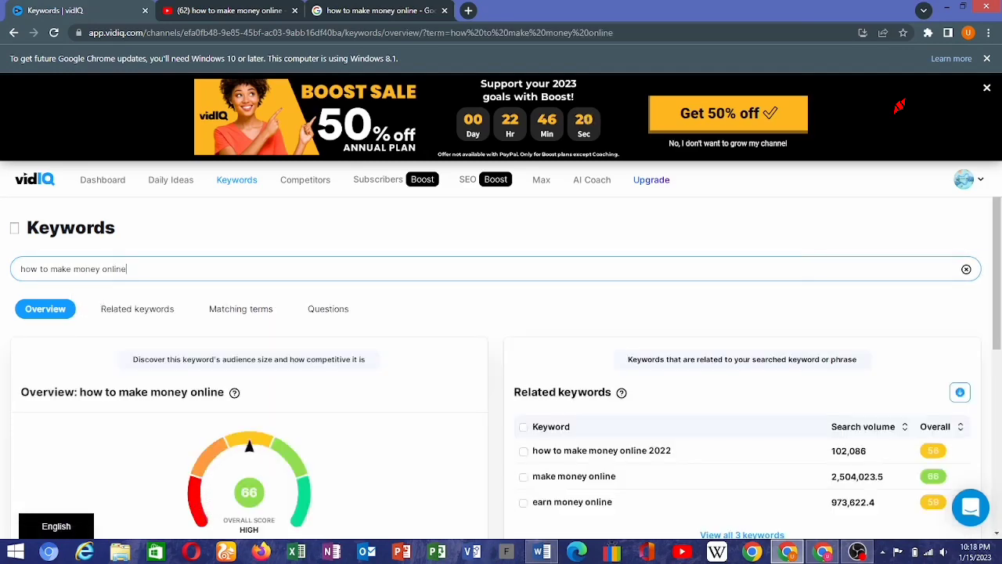
{"action": "scroll", "coordinate": [270, 403], "scroll_direction": "down", "scroll_amount": 1}
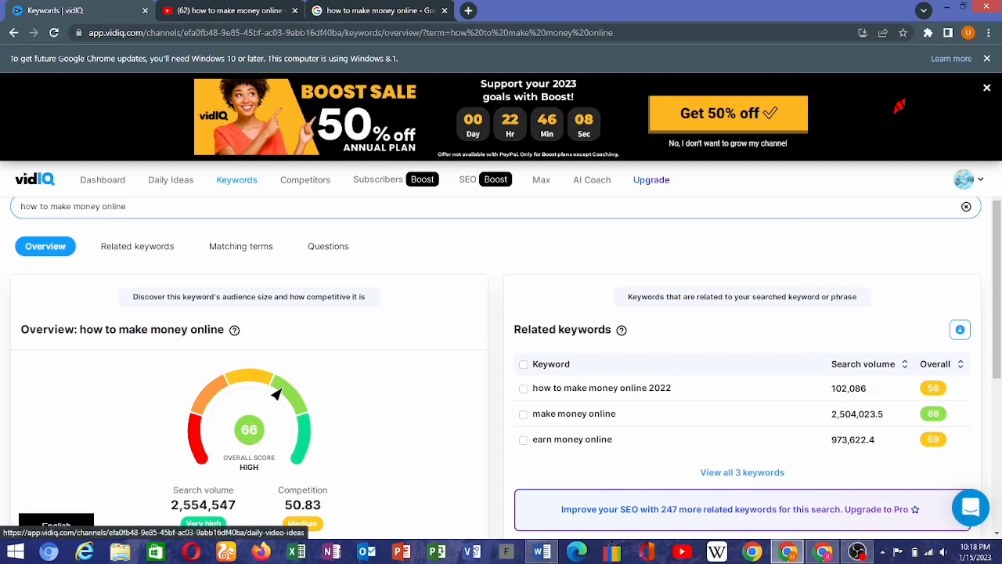
{"action": "scroll", "coordinate": [501, 364], "scroll_direction": "down", "scroll_amount": 1}
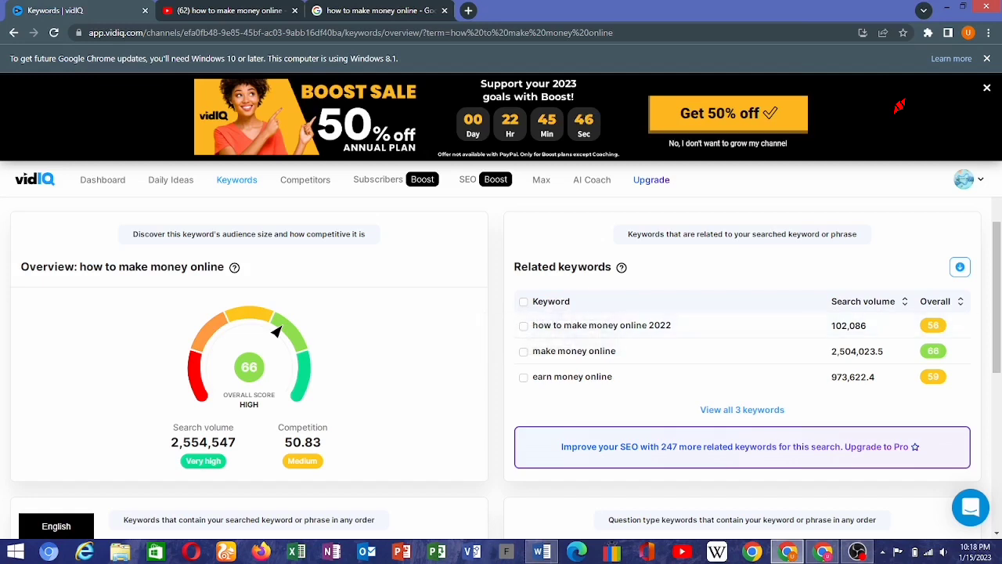
{"action": "scroll", "coordinate": [900, 106], "scroll_direction": "up", "scroll_amount": 2}
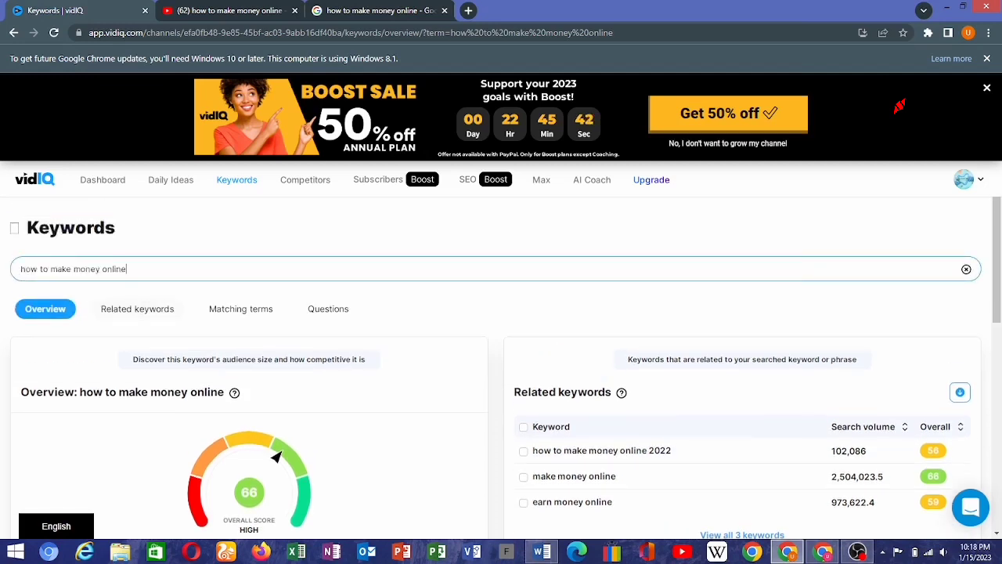
{"action": "scroll", "coordinate": [899, 105], "scroll_direction": "down", "scroll_amount": 6}
{"action": "scroll", "coordinate": [899, 105], "scroll_direction": "up", "scroll_amount": 1}
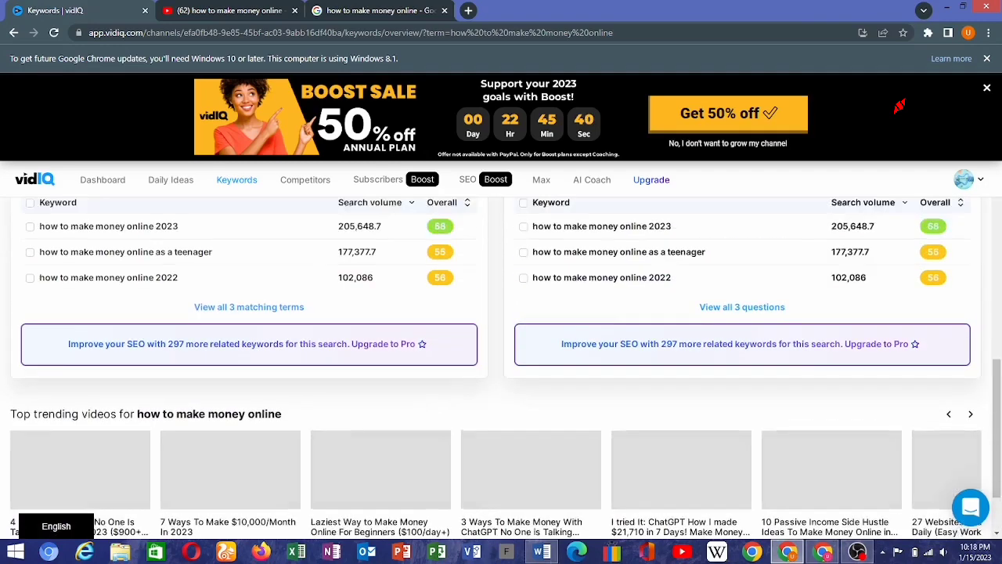
{"action": "scroll", "coordinate": [899, 106], "scroll_direction": "up", "scroll_amount": 2}
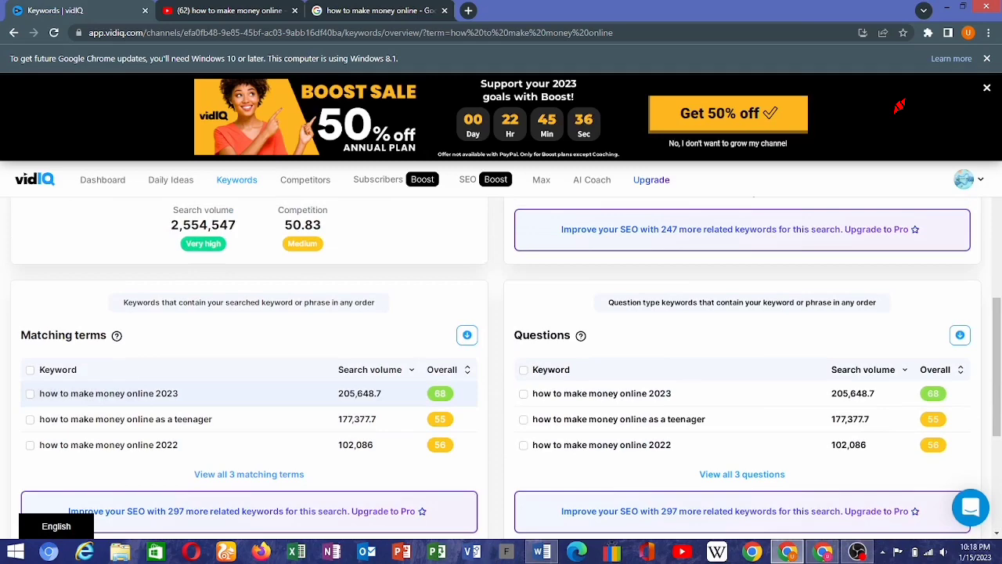
{"action": "scroll", "coordinate": [501, 368], "scroll_direction": "up", "scroll_amount": 5}
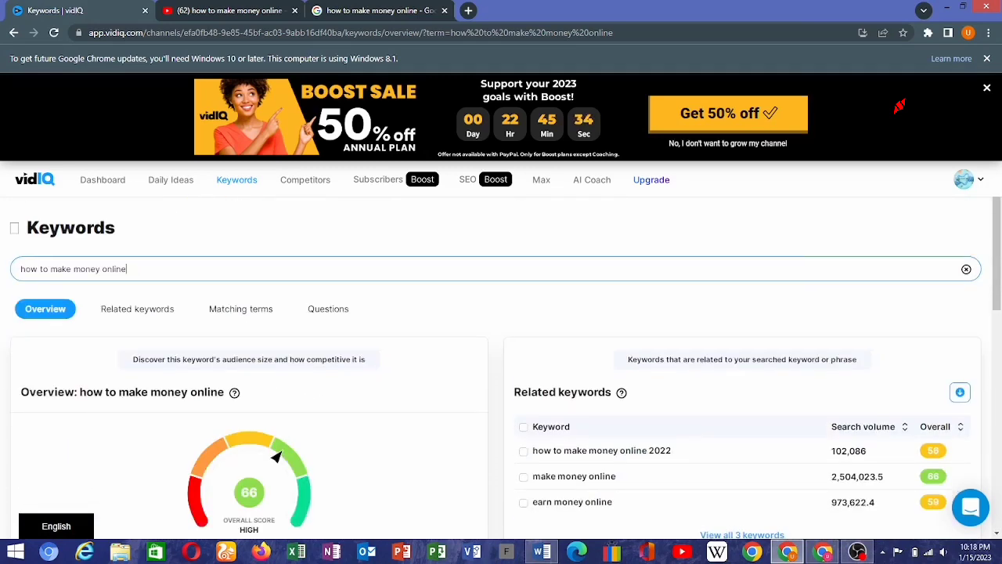
- Show the Related keywords table, where 'how to make money online 2022' has 102,086 searches
{"action": "left_click", "coordinate": [137, 309]}
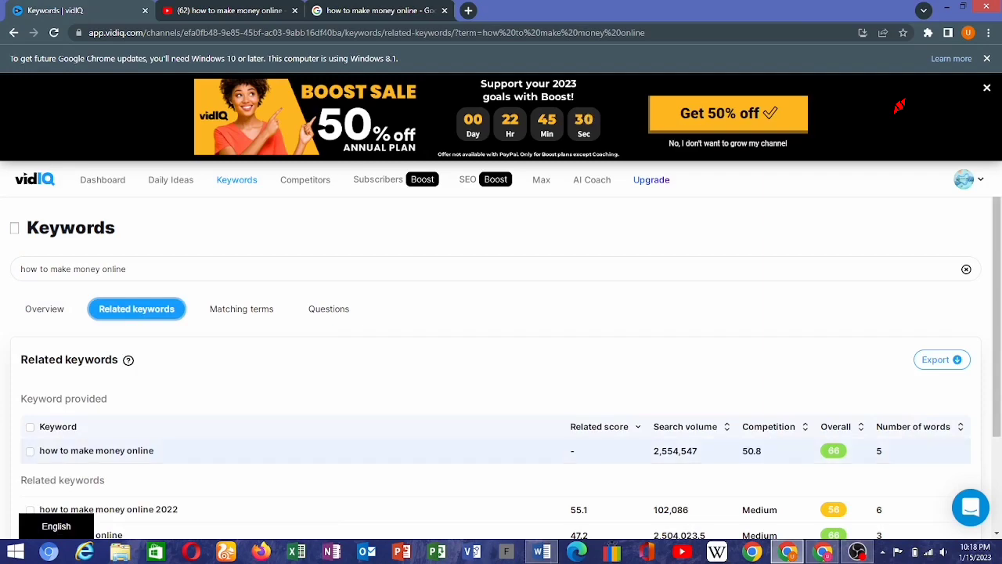
{"action": "scroll", "coordinate": [900, 106], "scroll_direction": "down", "scroll_amount": 1}
{"action": "scroll", "coordinate": [899, 106], "scroll_direction": "down", "scroll_amount": 1}
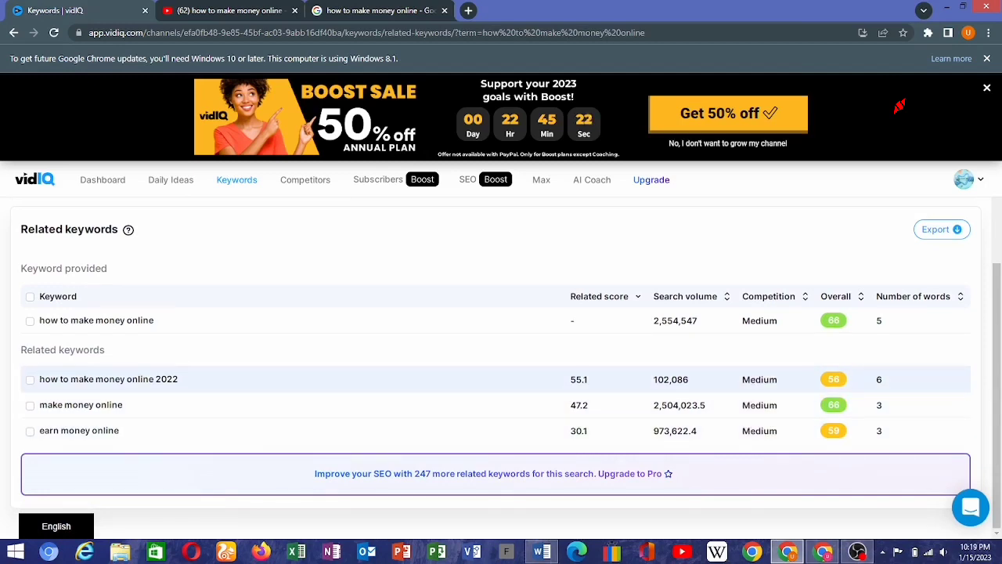
{"action": "scroll", "coordinate": [501, 368], "scroll_direction": "up", "scroll_amount": 2}
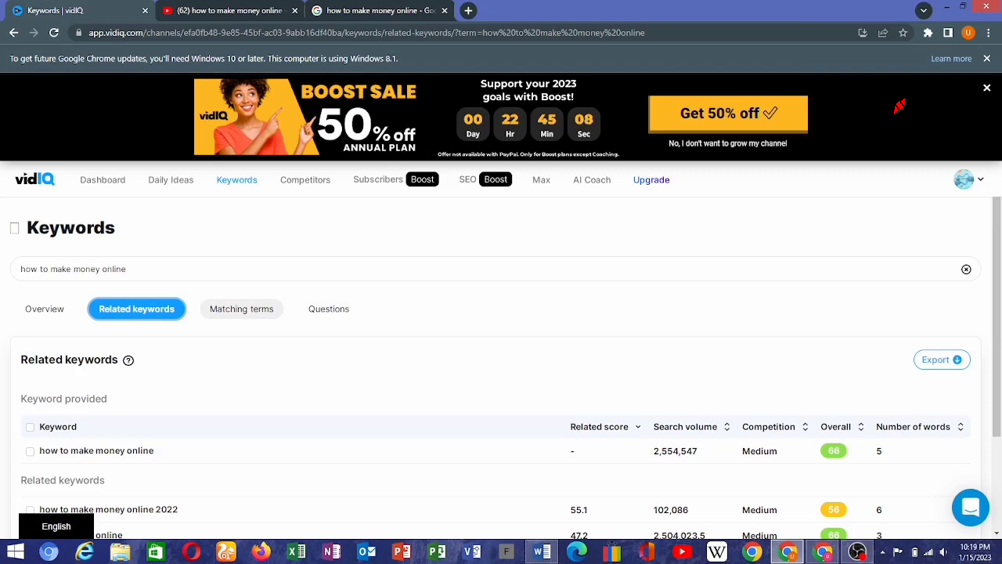
- Show and scroll the Matching terms table for 'how to make money online'
{"action": "left_click", "coordinate": [241, 309]}
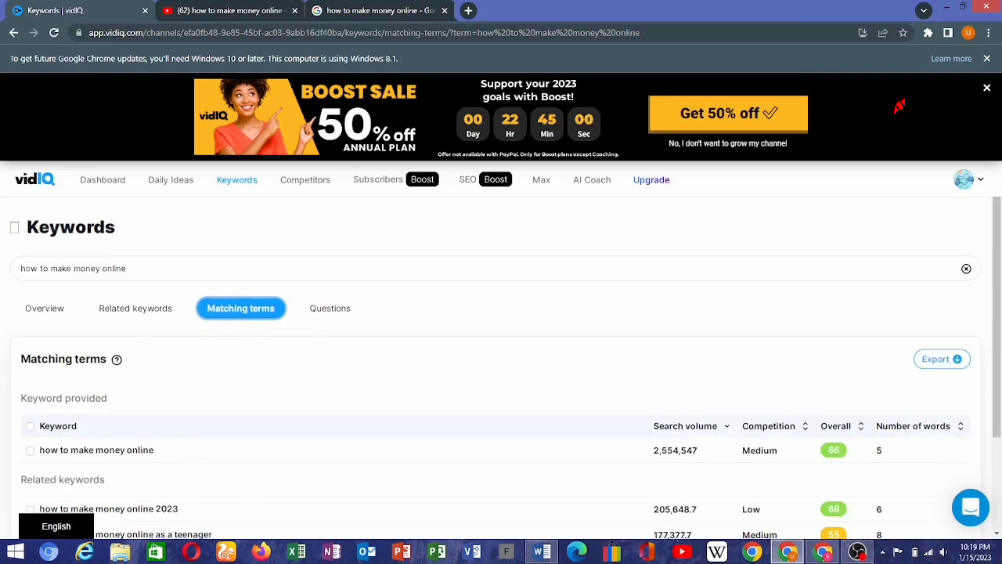
{"action": "scroll", "coordinate": [501, 352], "scroll_direction": "down", "scroll_amount": 2}
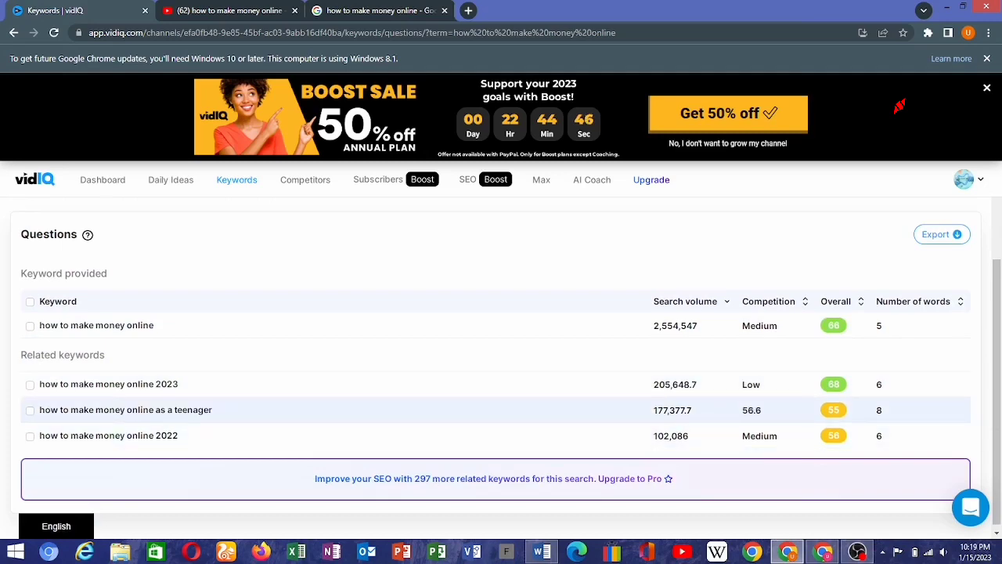
{"action": "scroll", "coordinate": [501, 353], "scroll_direction": "up", "scroll_amount": 2}
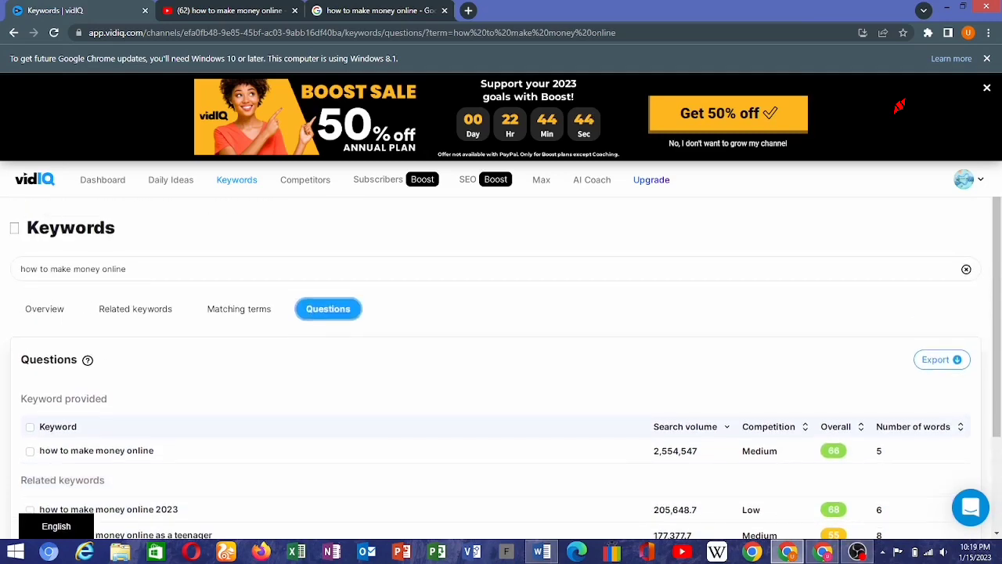
{"action": "scroll", "coordinate": [501, 387], "scroll_direction": "down", "scroll_amount": 1}
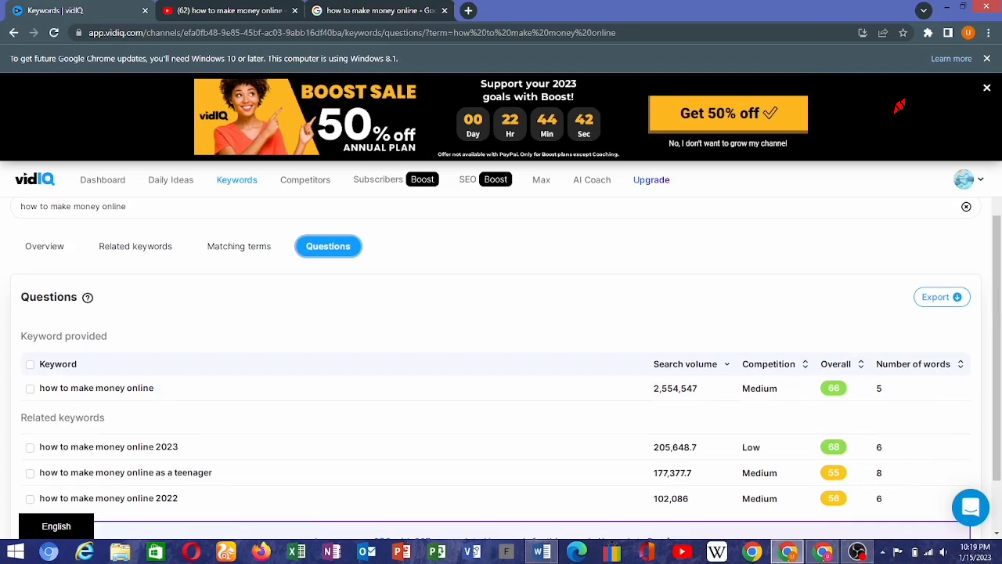
{"action": "mouse_move", "coordinate": [685, 364]}
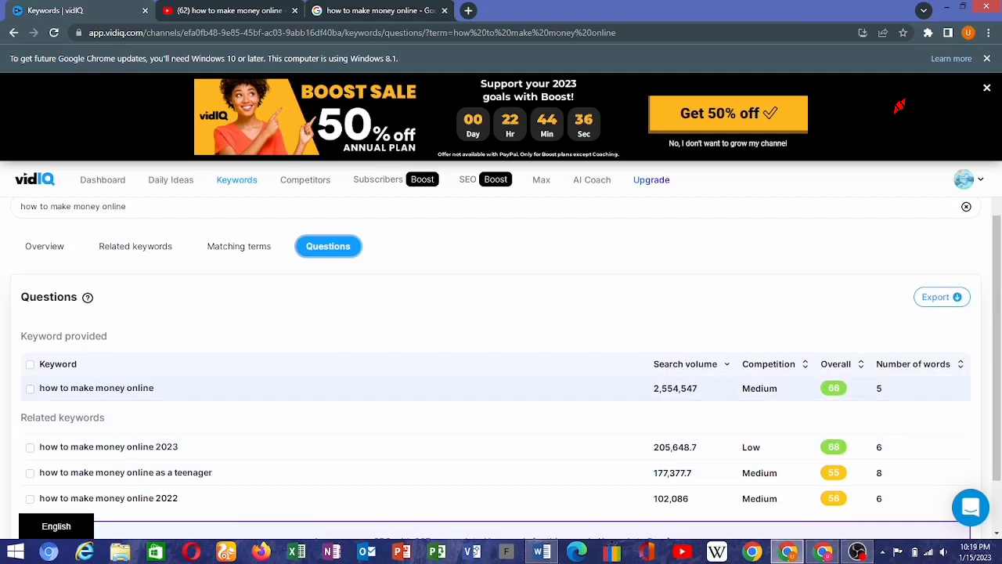
{"action": "mouse_move", "coordinate": [768, 364]}
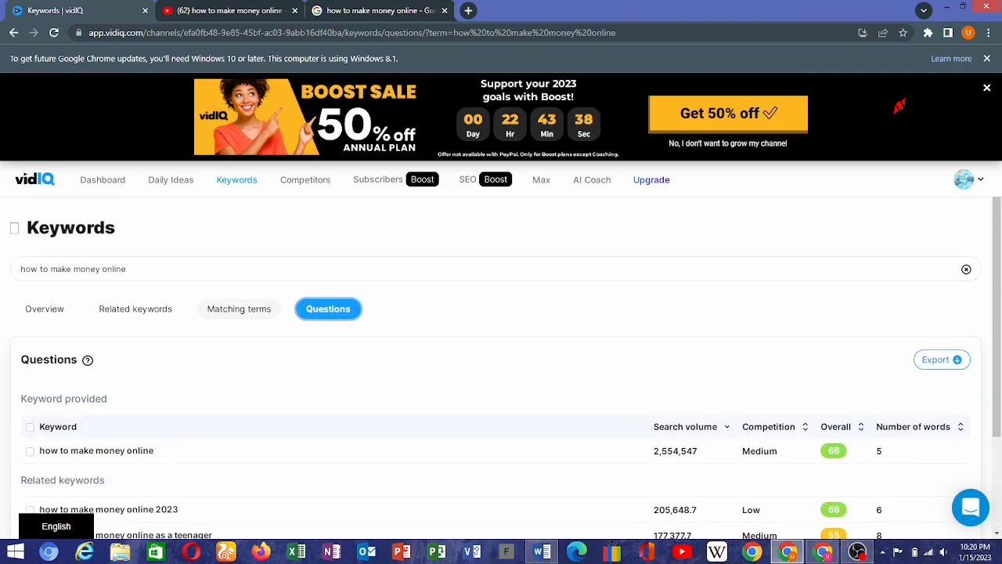
- Review the Matching terms again, then append 'chatgpt' to the keyword search
{"action": "left_click", "coordinate": [241, 308]}
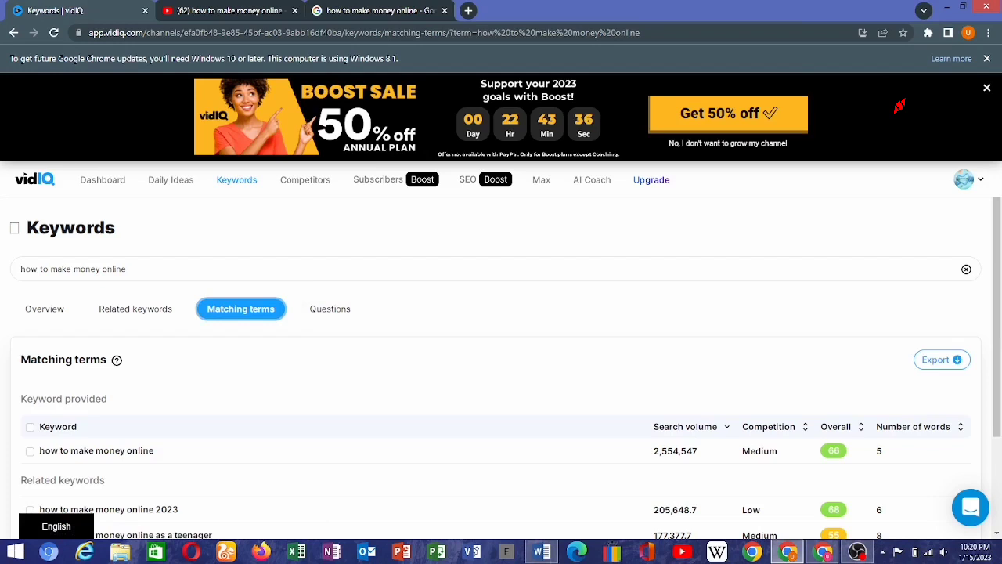
{"action": "scroll", "coordinate": [501, 352], "scroll_direction": "down", "scroll_amount": 2}
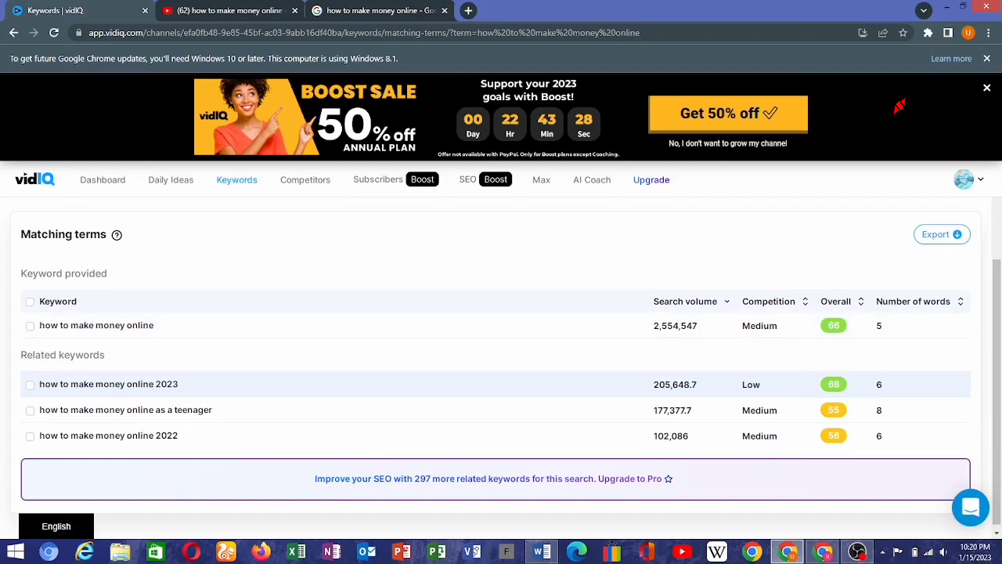
{"action": "scroll", "coordinate": [899, 106], "scroll_direction": "up", "scroll_amount": 2}
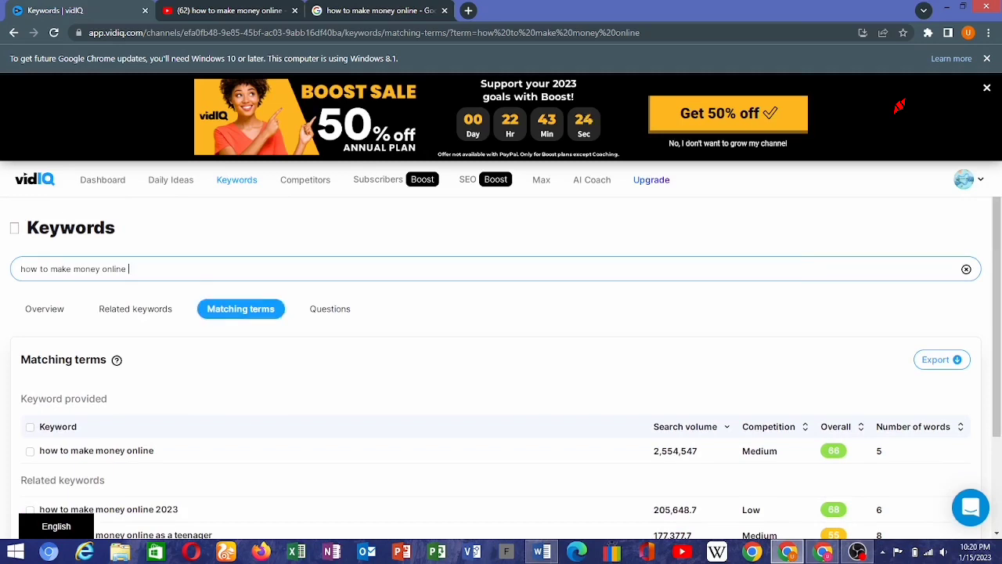
{"action": "type", "text": "chatgpt"}
{"action": "key", "text": "Return"}
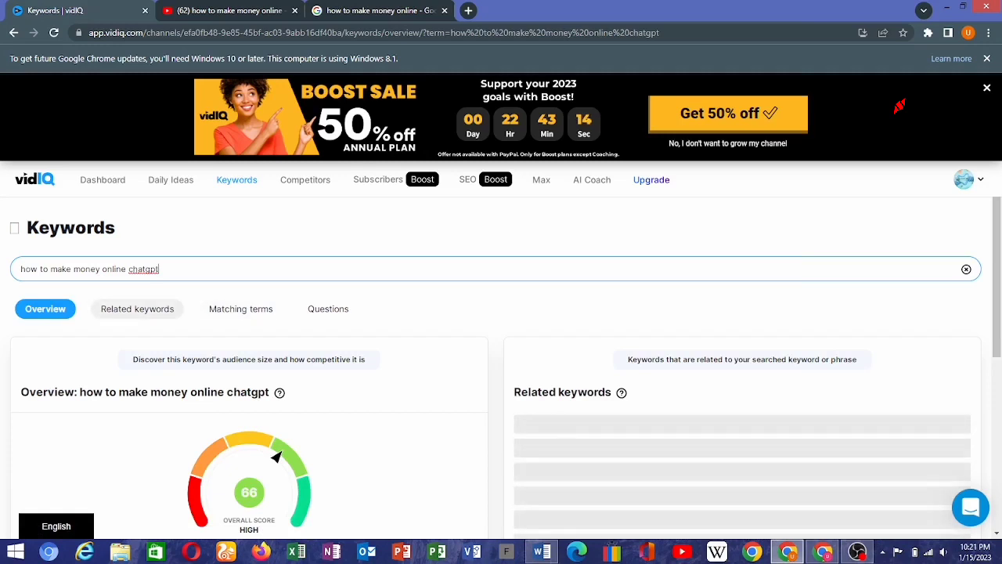
{"action": "scroll", "coordinate": [501, 368], "scroll_direction": "down", "scroll_amount": 1}
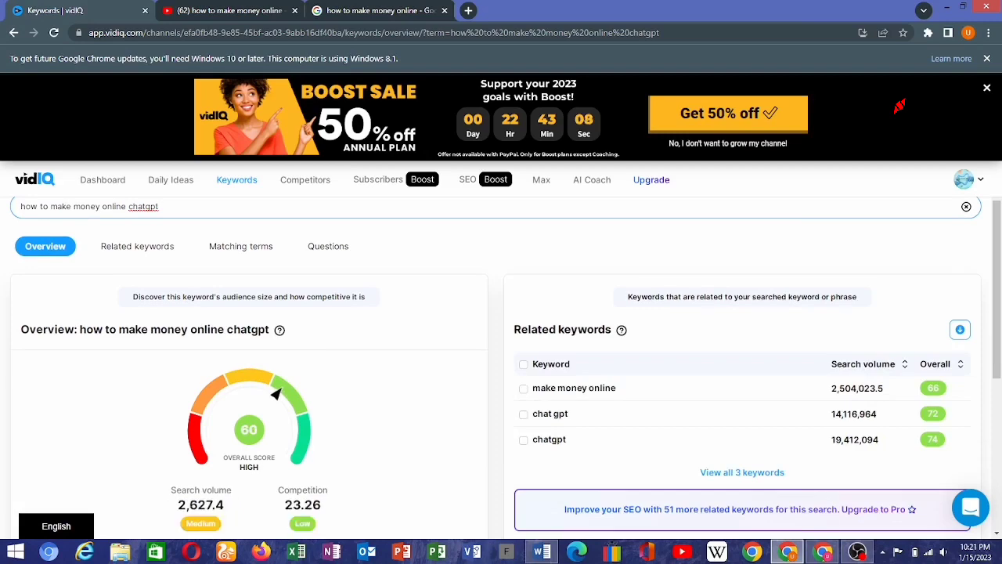
{"action": "scroll", "coordinate": [501, 352], "scroll_direction": "down", "scroll_amount": 3}
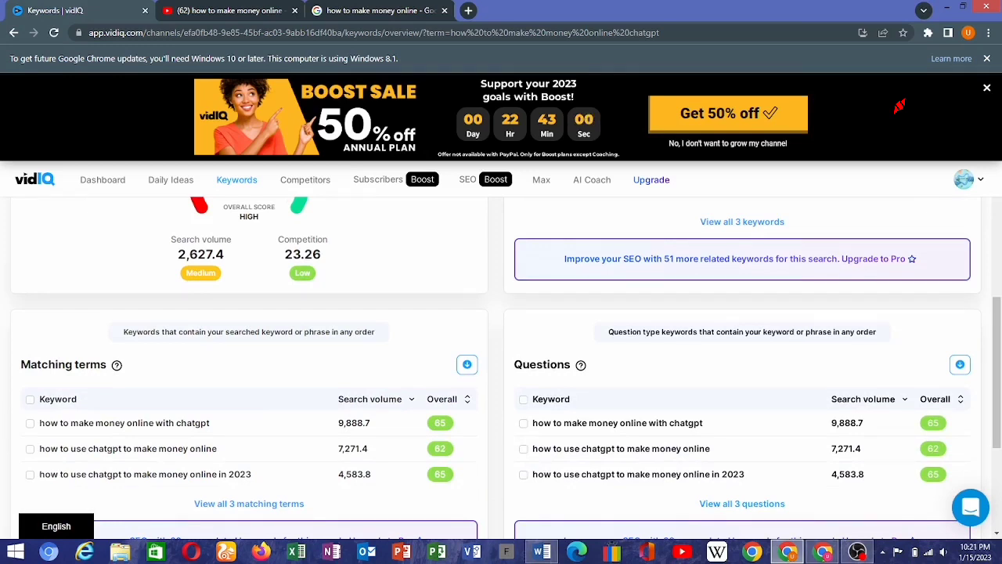
{"action": "scroll", "coordinate": [899, 106], "scroll_direction": "up", "scroll_amount": 1}
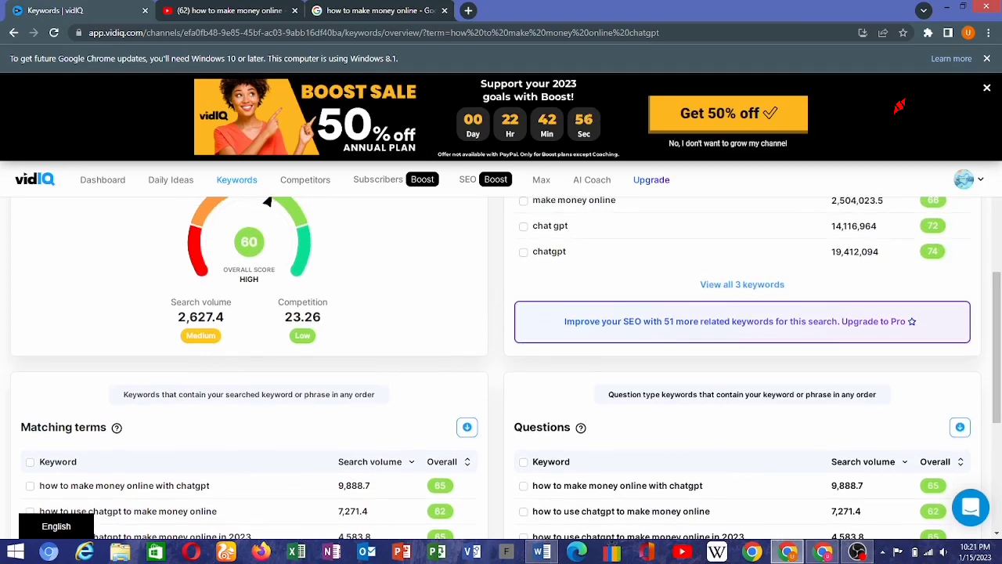
{"action": "scroll", "coordinate": [235, 360], "scroll_direction": "down", "scroll_amount": 2}
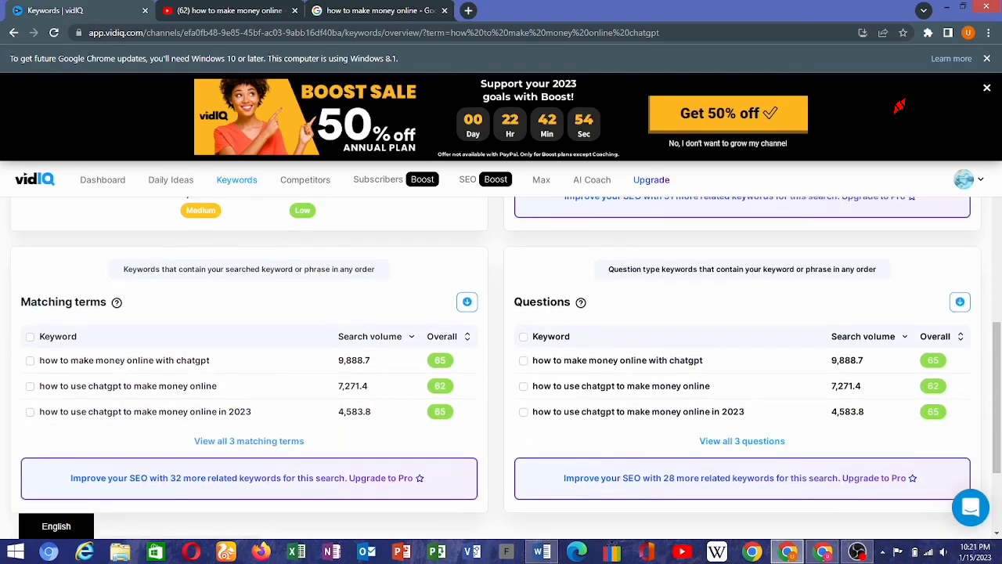
{"action": "scroll", "coordinate": [501, 353], "scroll_direction": "up", "scroll_amount": 5}
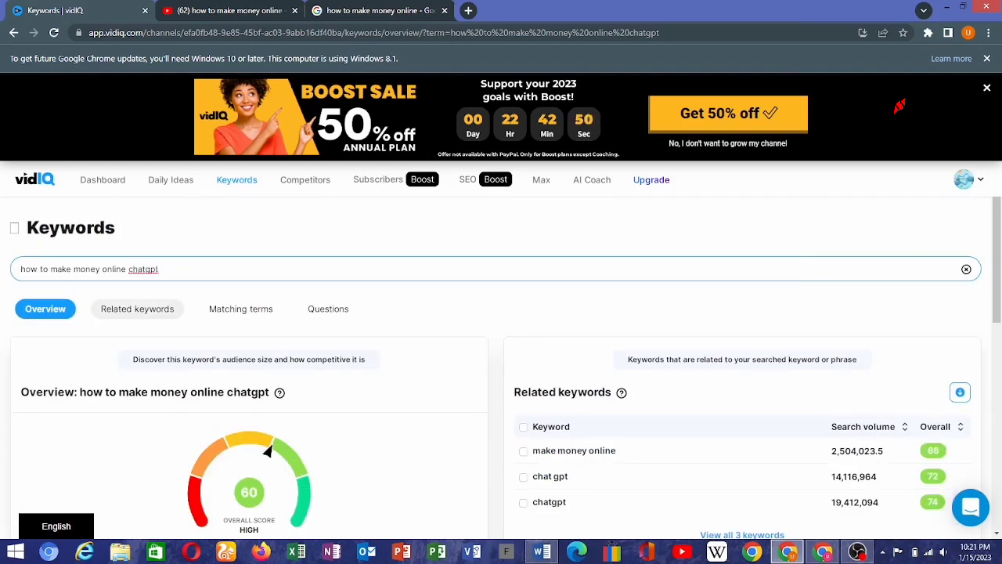
- Review related keywords for 'how to make money online chatgpt', then show its Matching terms
{"action": "left_click", "coordinate": [137, 308]}
{"action": "scroll", "coordinate": [900, 106], "scroll_direction": "down", "scroll_amount": 1}
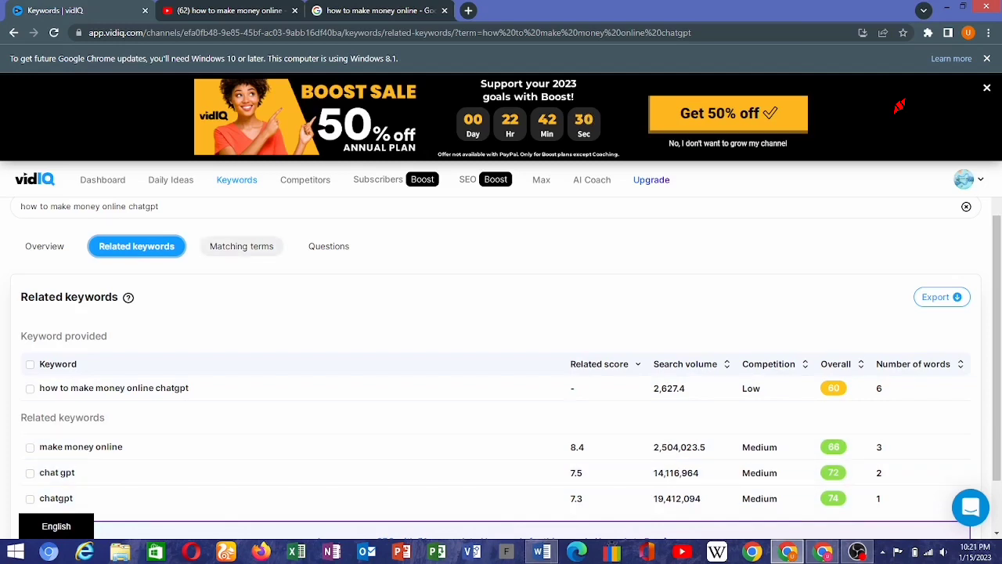
{"action": "left_click", "coordinate": [241, 245]}
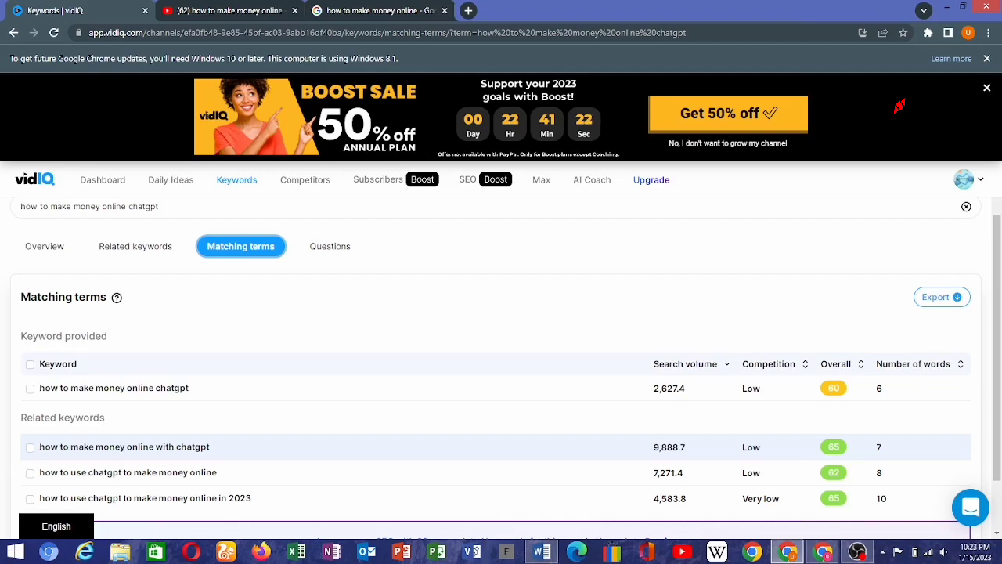
- Copy 'how to make money online with chatgpt' as a tag and go to YouTube Studio
{"action": "left_click", "coordinate": [29, 447]}
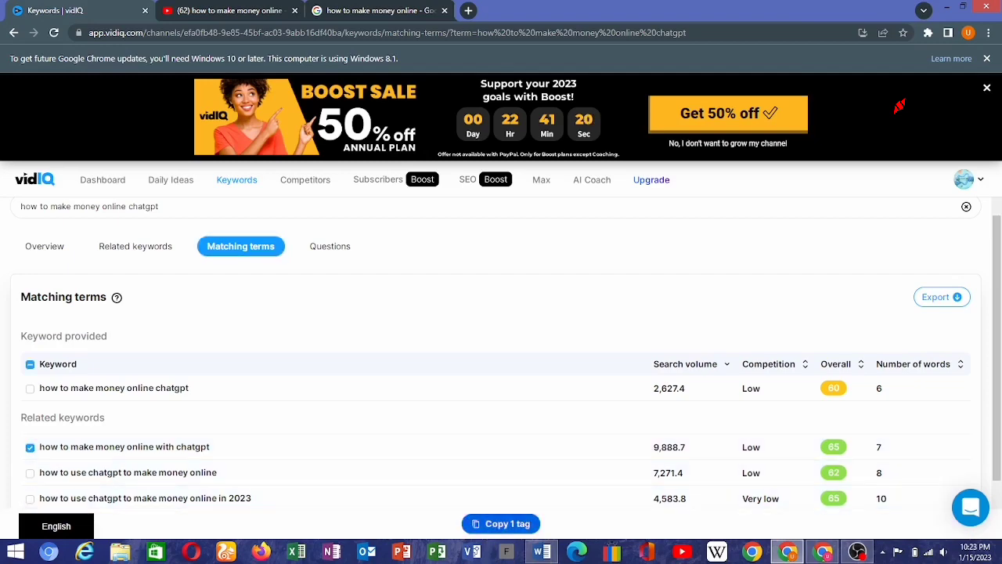
{"action": "left_click", "coordinate": [501, 523]}
{"action": "key", "text": "alt+Tab"}
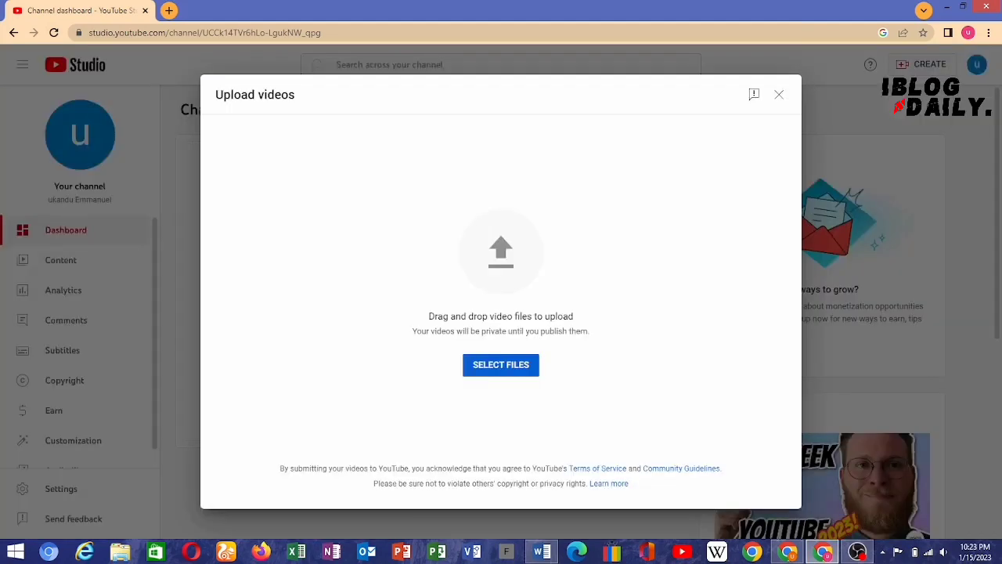
{"action": "left_click", "coordinate": [500, 364]}
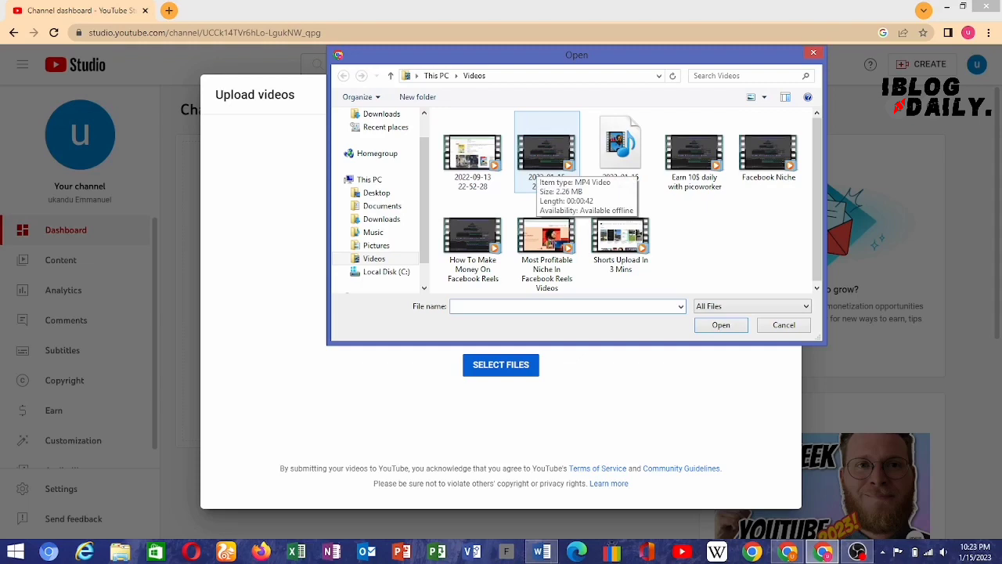
{"action": "left_click", "coordinate": [544, 156]}
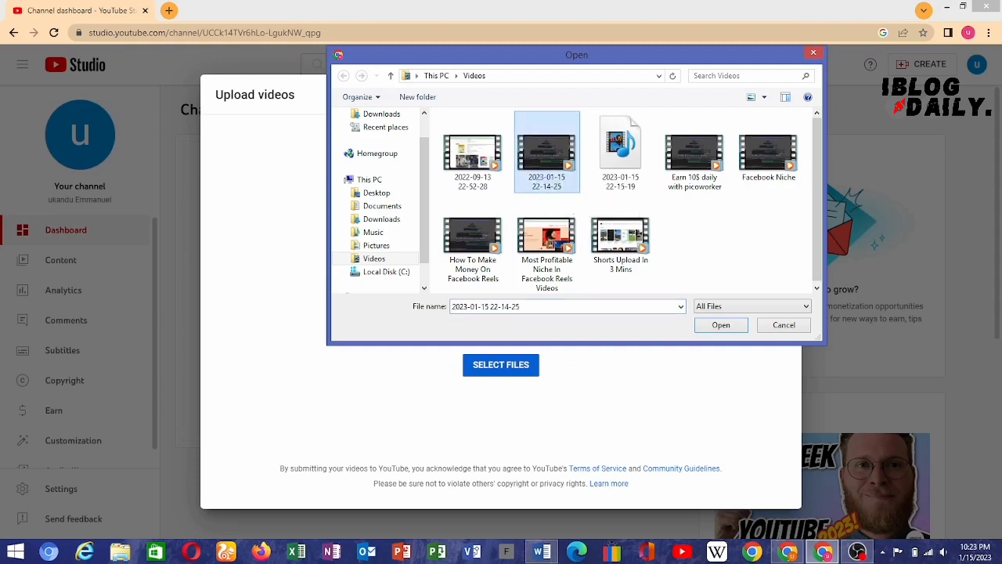
{"action": "key", "text": "Return"}
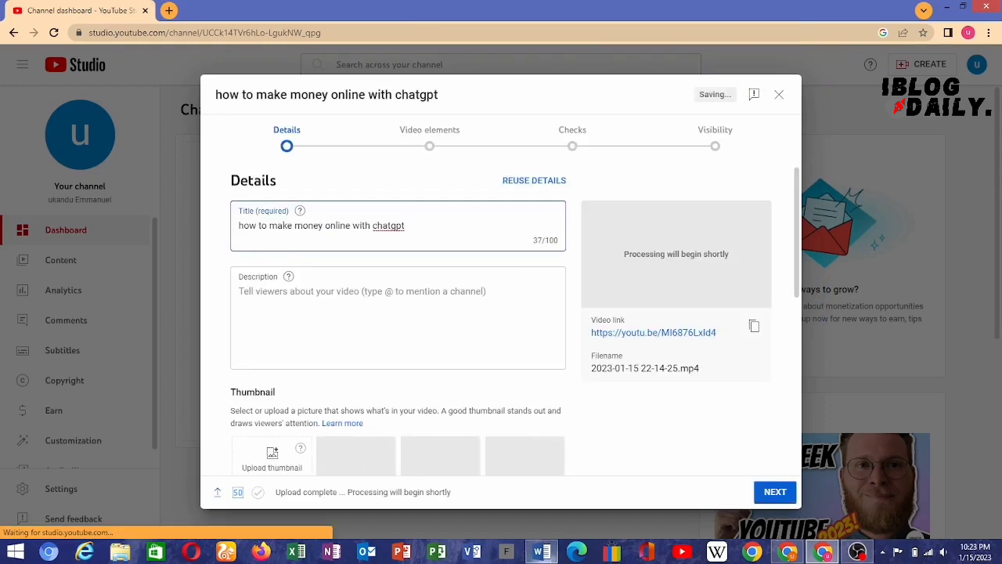
- Switch to the Word document titled Description
{"action": "key", "text": "alt+Tab"}
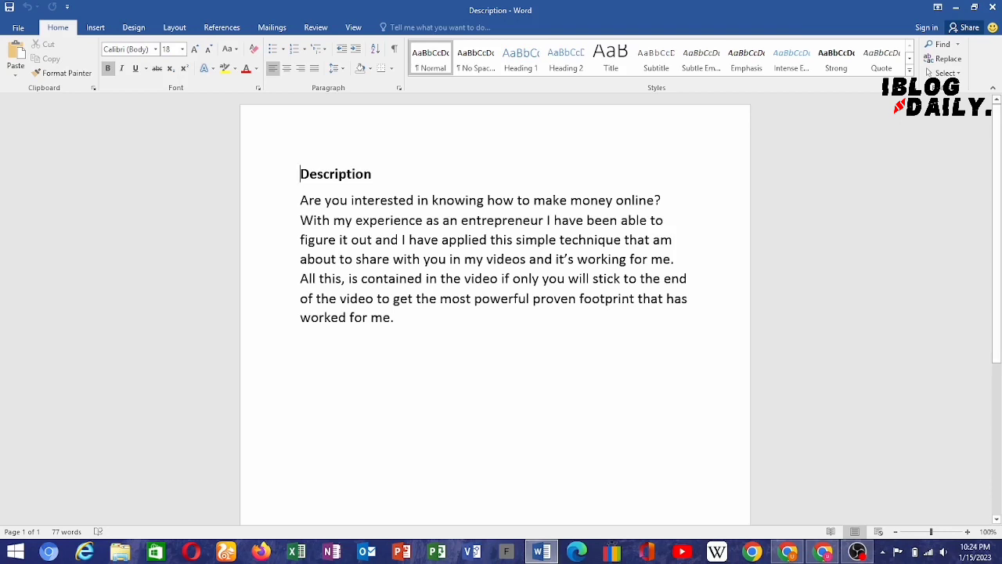
- Copy the description paragraph from Word and bring the browser back to the front
{"action": "left_click_drag", "start_coordinate": [300, 199], "coordinate": [400, 317]}
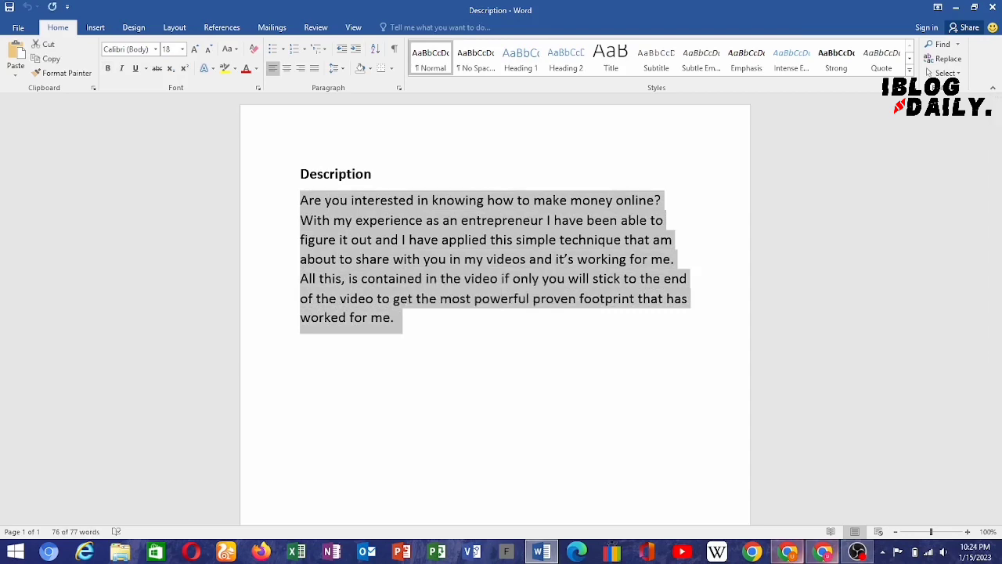
{"action": "left_click", "coordinate": [823, 552]}
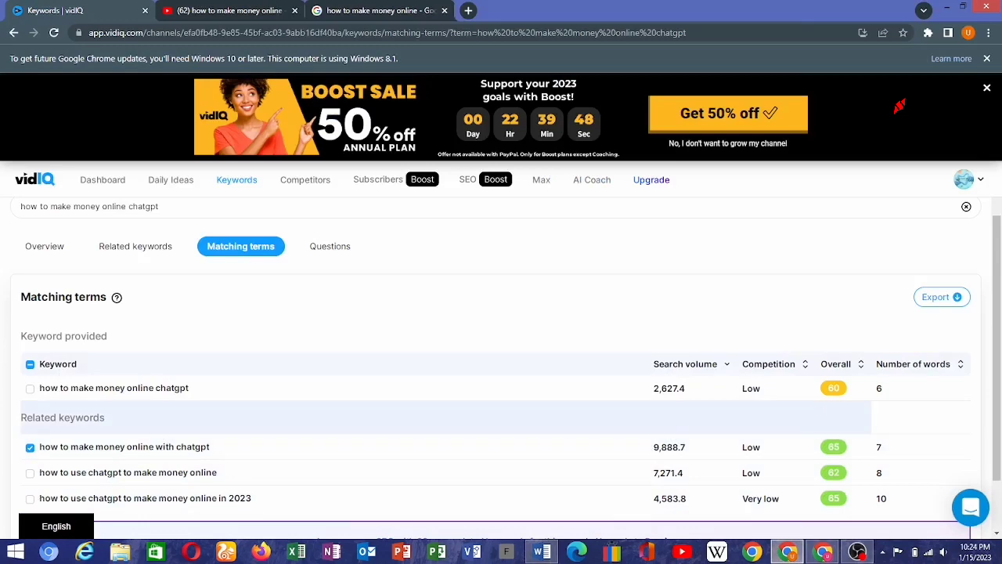
- Paste the copied paragraph into the YouTube Studio video description (387 characters)
{"action": "left_click", "coordinate": [822, 552]}
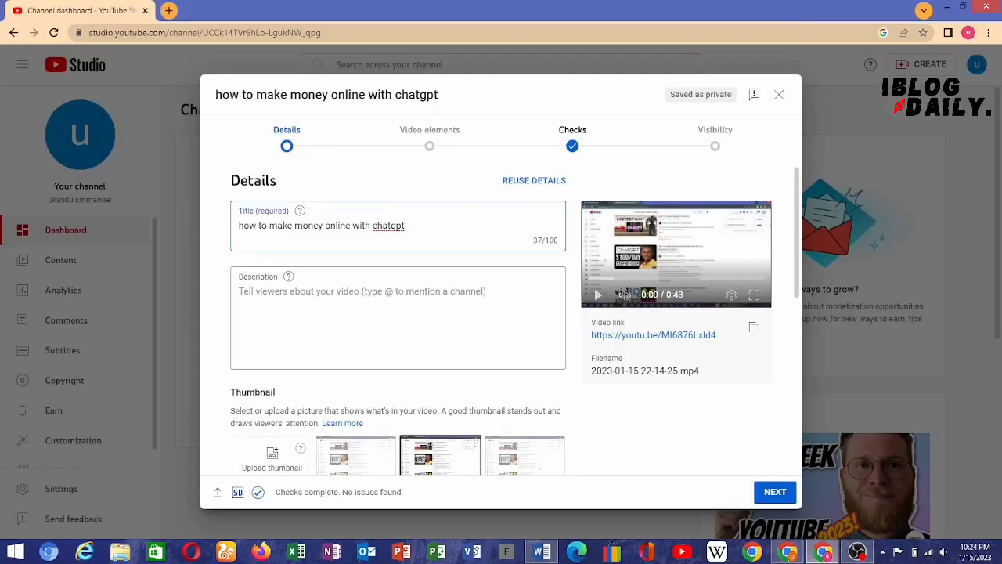
{"action": "left_click", "coordinate": [239, 291]}
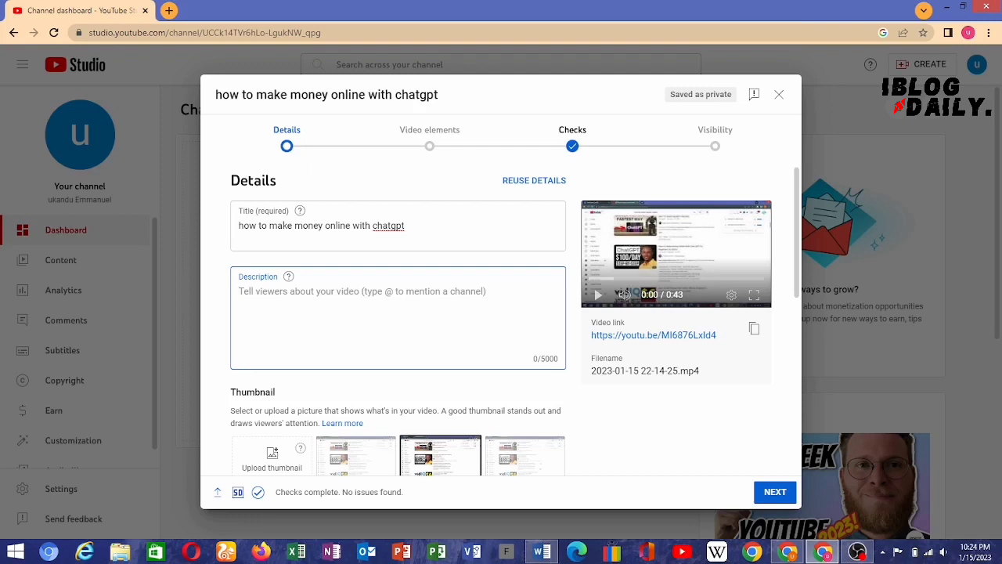
{"action": "key", "text": "ctrl+v"}
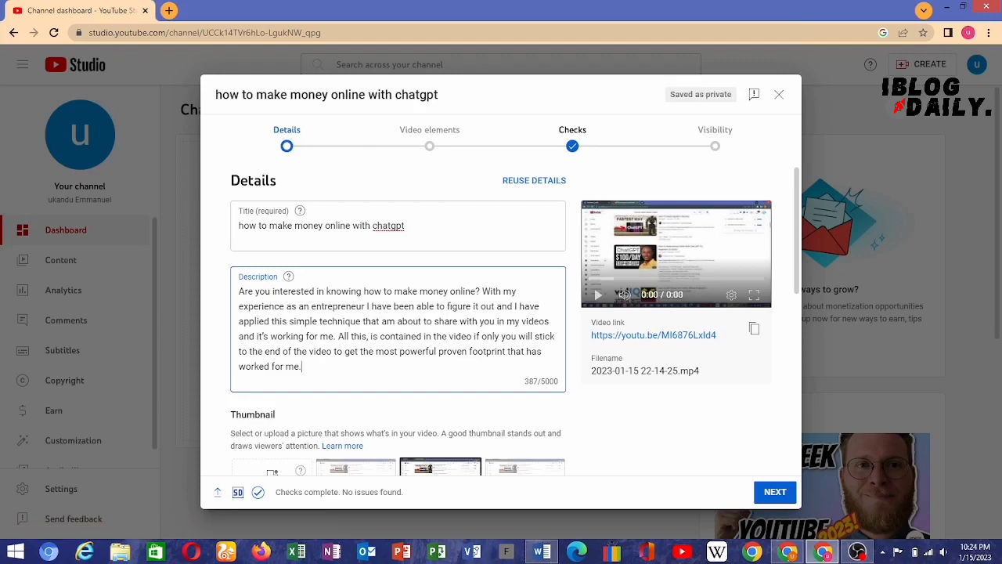
{"action": "scroll", "coordinate": [501, 313], "scroll_direction": "down", "scroll_amount": 2}
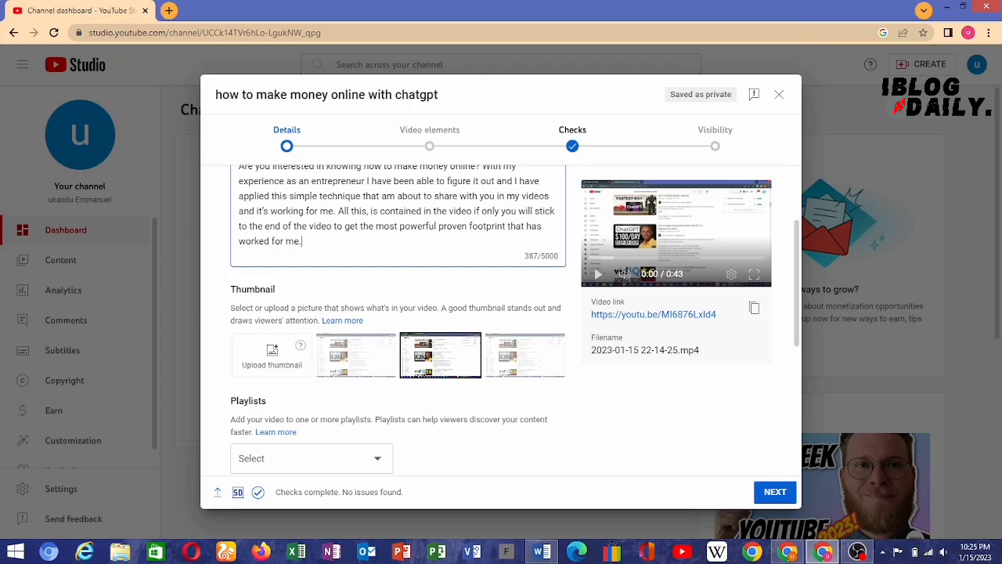
{"action": "scroll", "coordinate": [397, 314], "scroll_direction": "down", "scroll_amount": 2}
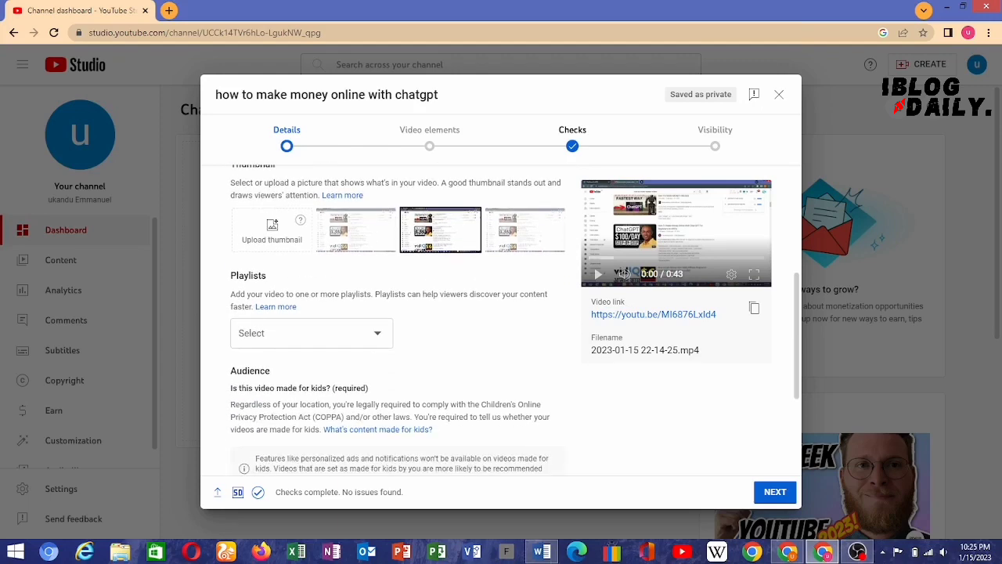
{"action": "scroll", "coordinate": [398, 320], "scroll_direction": "up", "scroll_amount": 1}
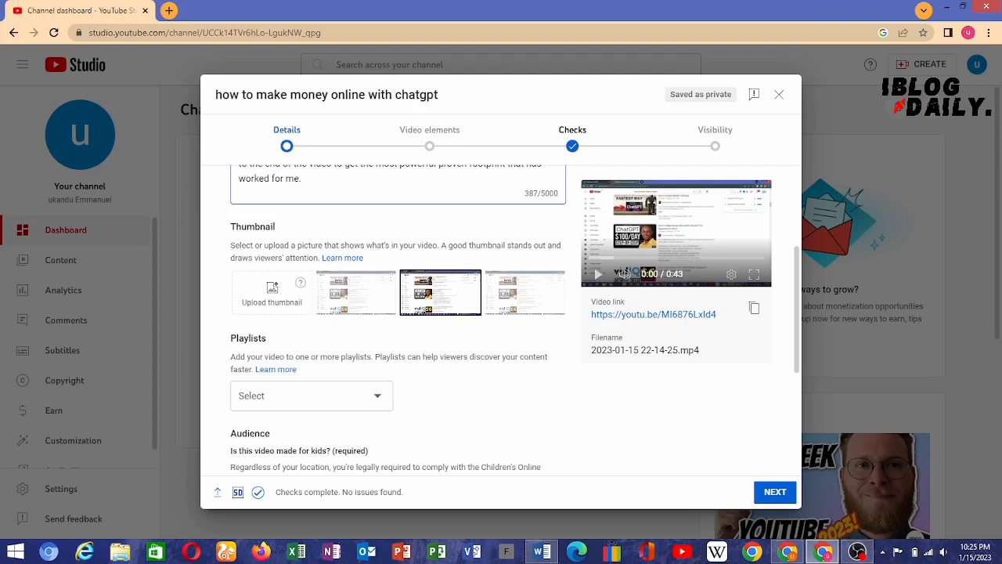
- Switch back to the vidIQ keywords window
{"action": "mouse_move", "coordinate": [822, 552]}
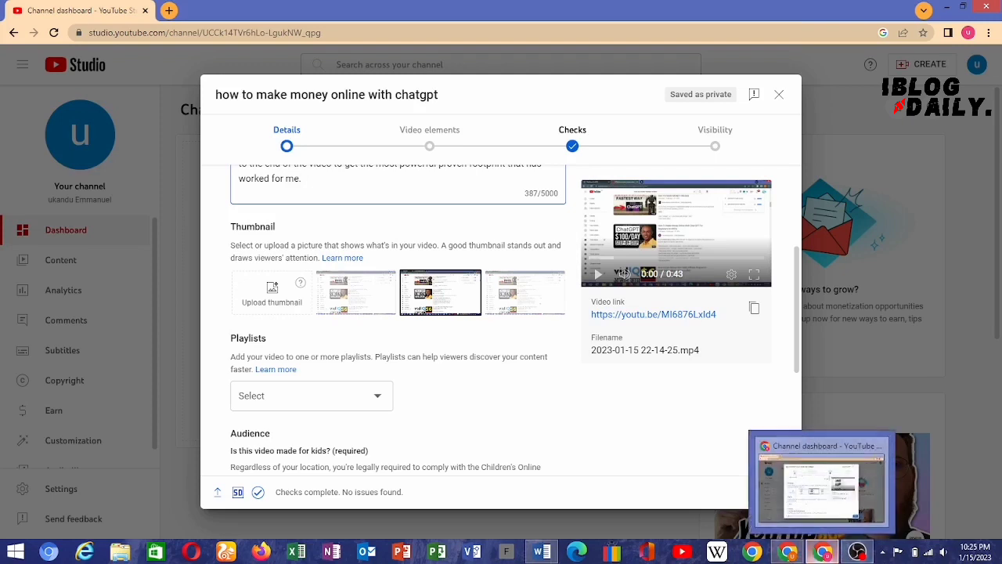
{"action": "mouse_move", "coordinate": [786, 552]}
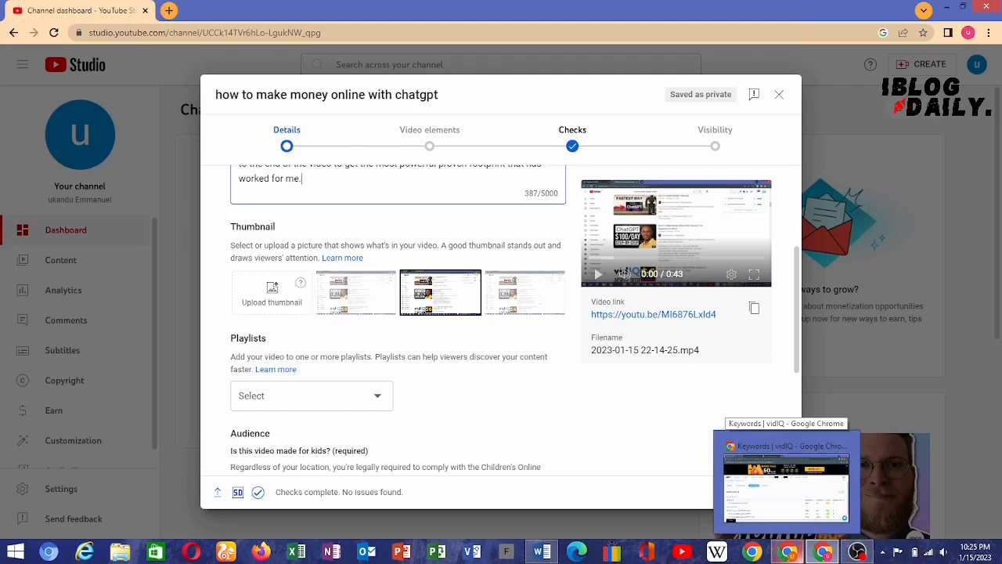
{"action": "left_click", "coordinate": [787, 551]}
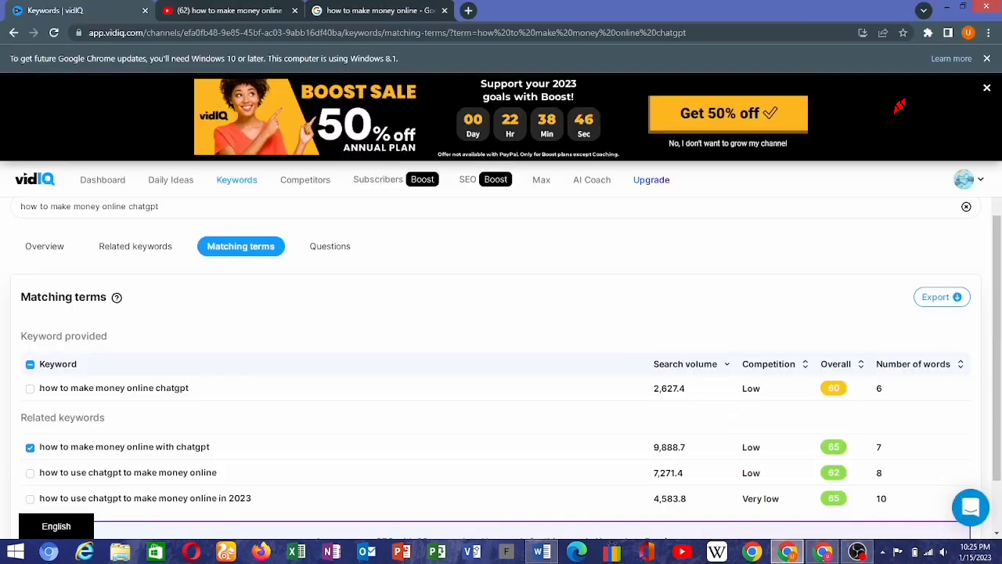
{"action": "key", "text": "ctrl+Tab"}
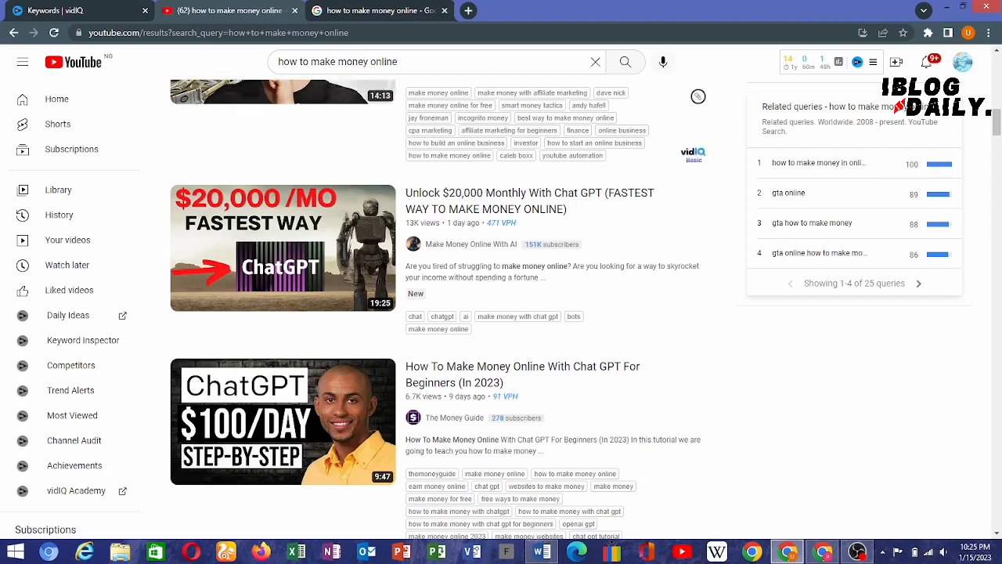
{"action": "mouse_move", "coordinate": [697, 320]}
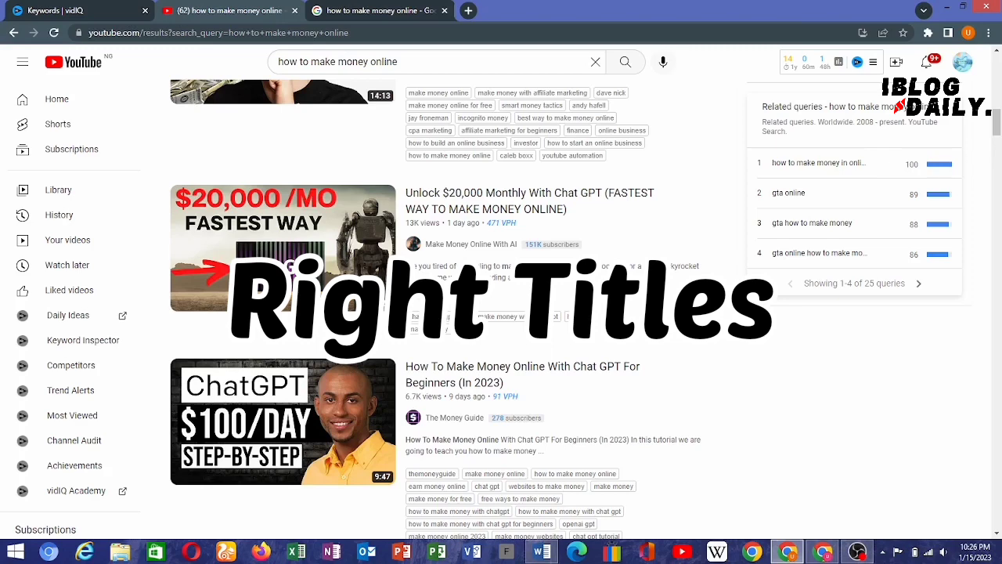
{"action": "key", "text": "ctrl+1"}
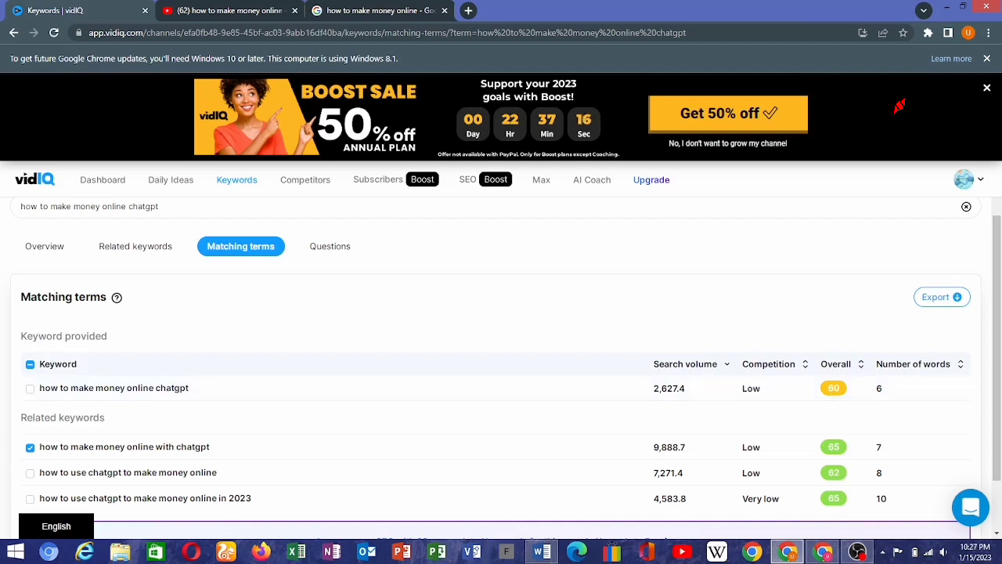
{"action": "mouse_move", "coordinate": [768, 363]}
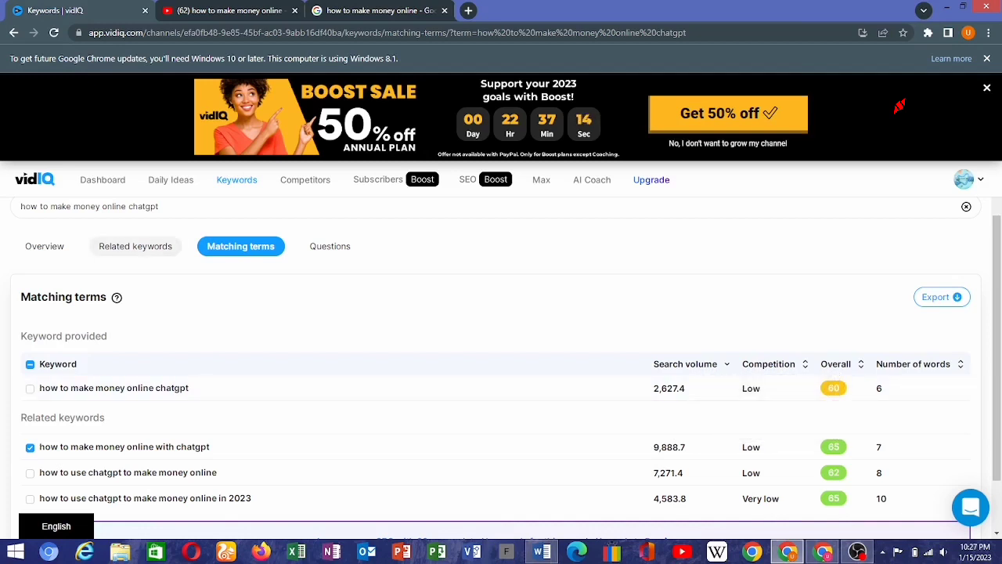
{"action": "left_click", "coordinate": [136, 246]}
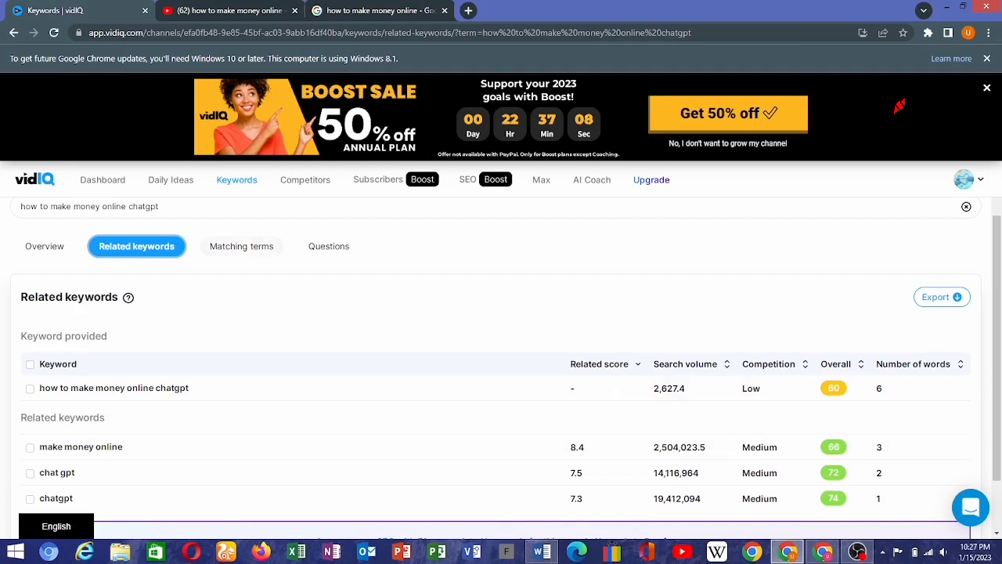
{"action": "left_click", "coordinate": [241, 246]}
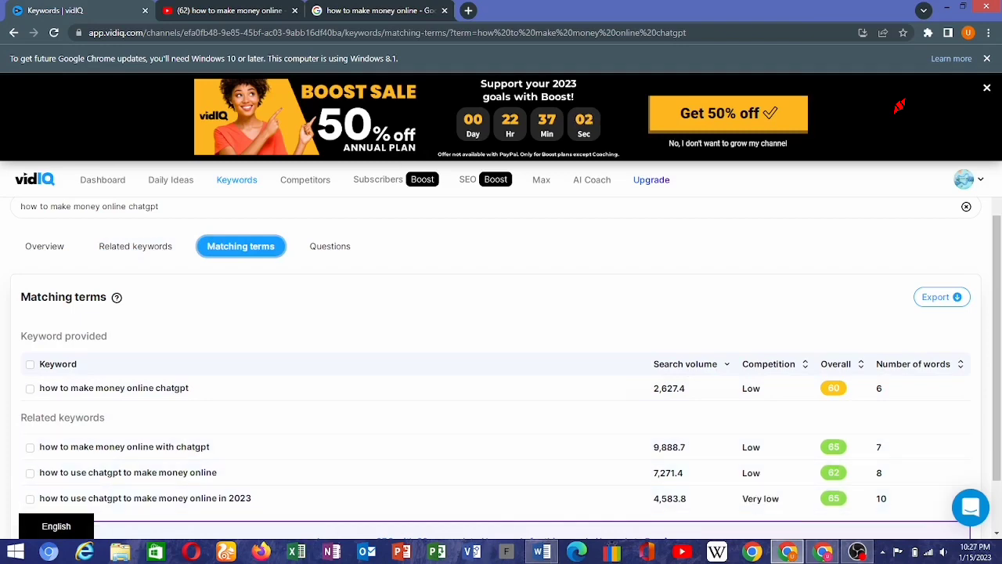
- In the YouTube Studio upload details, set Audience to 'No, it's not made for kids'
{"action": "mouse_move", "coordinate": [822, 552]}
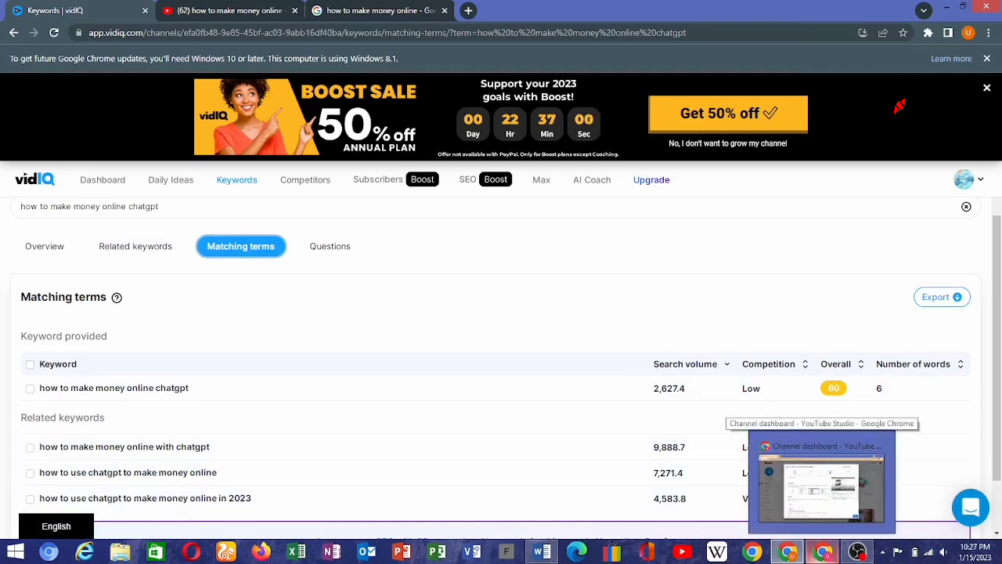
{"action": "left_click", "coordinate": [822, 481]}
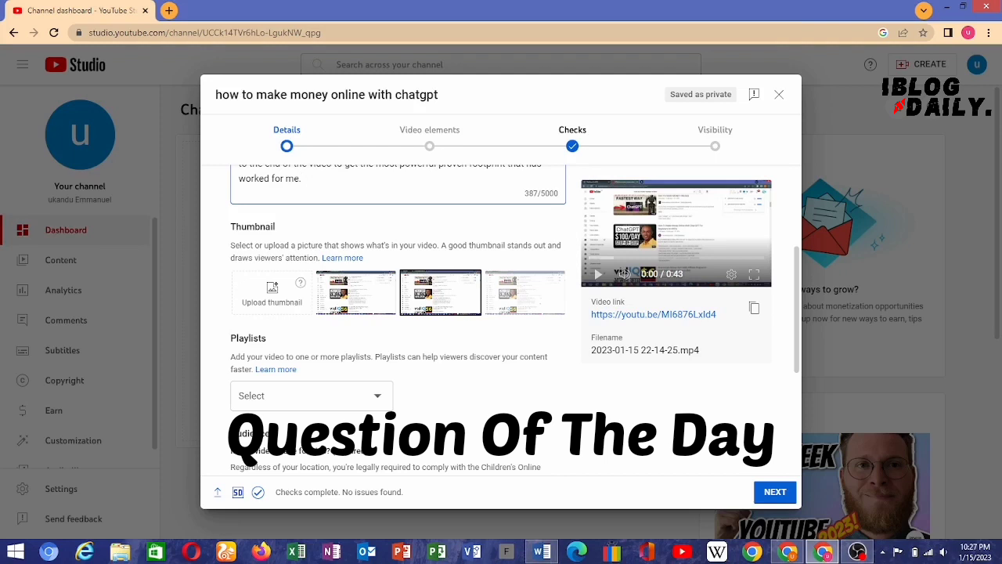
{"action": "scroll", "coordinate": [398, 313], "scroll_direction": "down", "scroll_amount": 3}
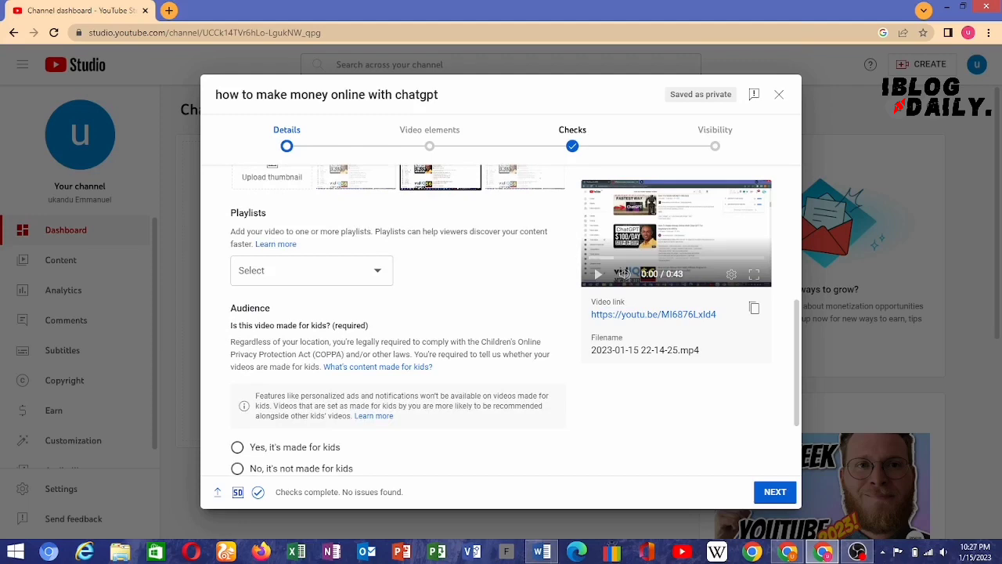
{"action": "scroll", "coordinate": [398, 313], "scroll_direction": "up", "scroll_amount": 4}
{"action": "scroll", "coordinate": [397, 313], "scroll_direction": "down", "scroll_amount": 2}
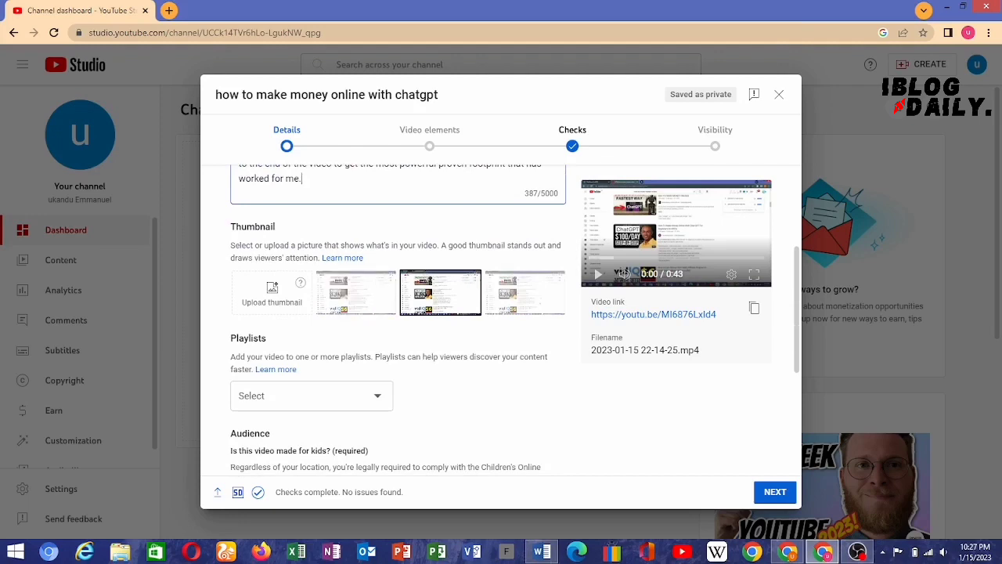
{"action": "scroll", "coordinate": [397, 313], "scroll_direction": "up", "scroll_amount": 3}
{"action": "scroll", "coordinate": [398, 313], "scroll_direction": "down", "scroll_amount": 6}
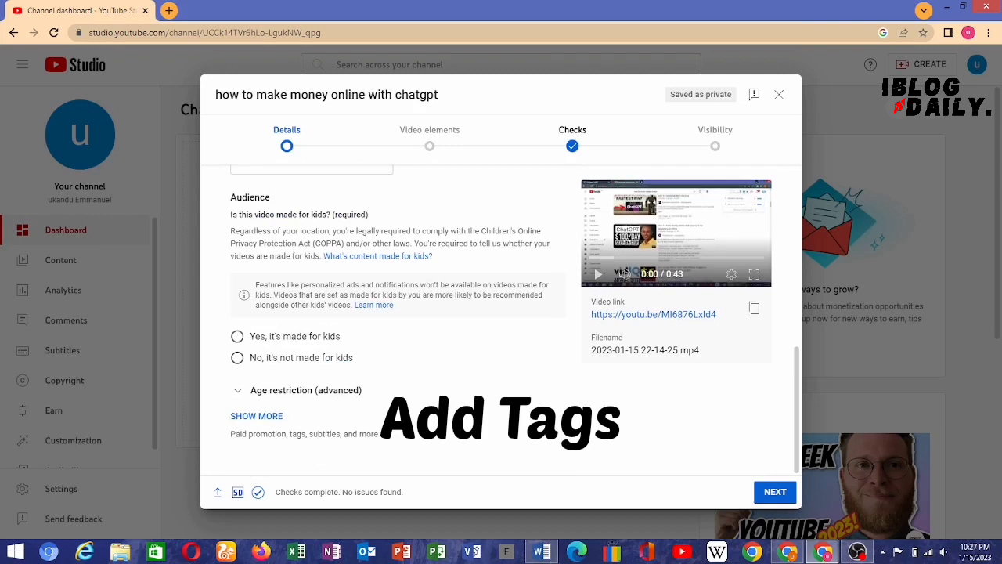
{"action": "left_click", "coordinate": [237, 357]}
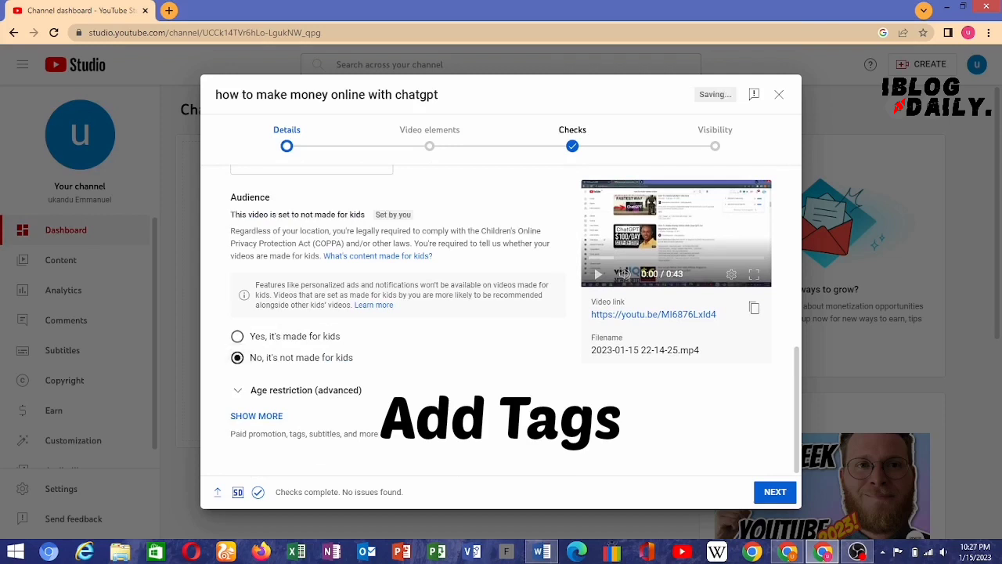
- Show more options, paste into Tags, then delete both overly long tag chips
{"action": "left_click", "coordinate": [256, 416]}
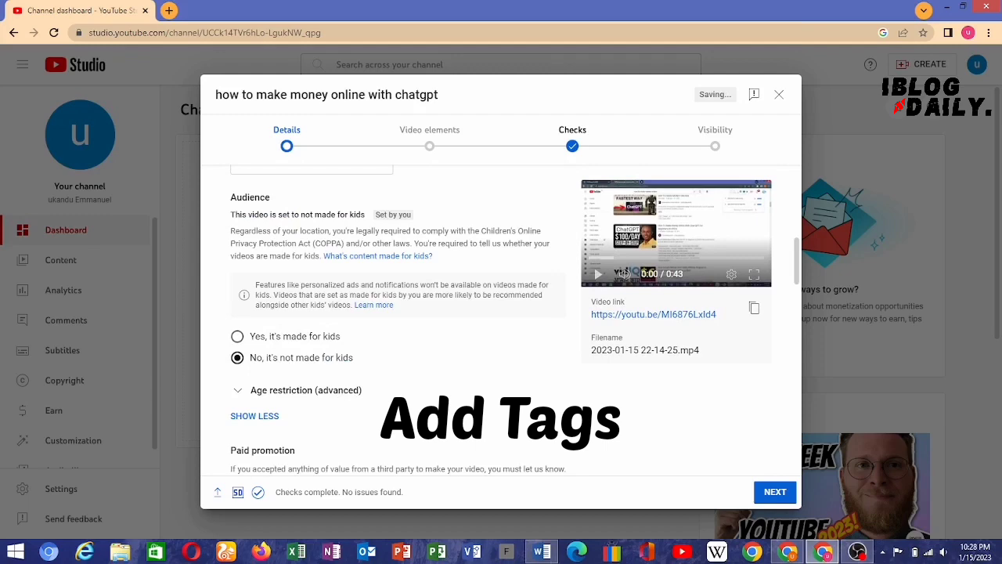
{"action": "scroll", "coordinate": [392, 314], "scroll_direction": "down", "scroll_amount": 10}
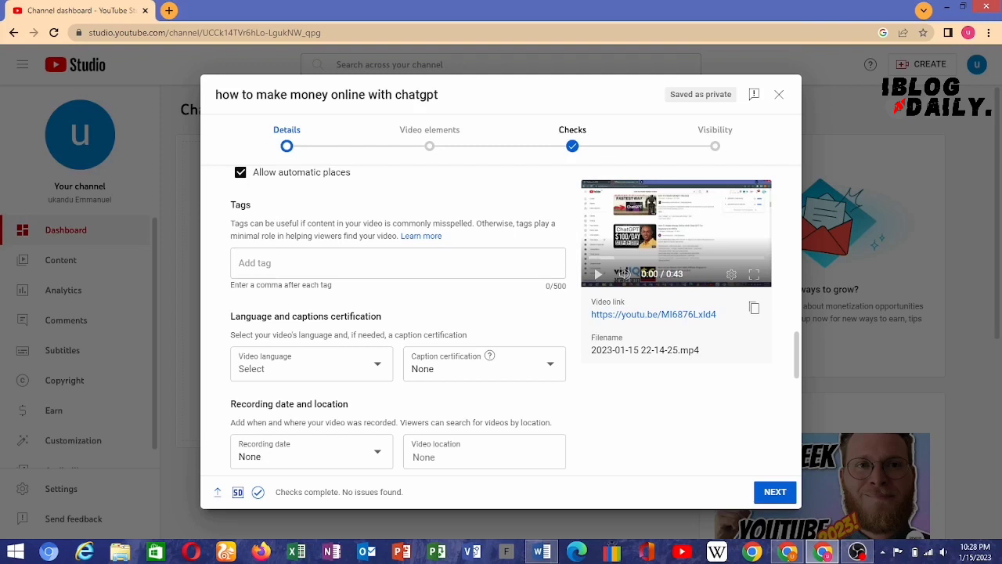
{"action": "left_click", "coordinate": [239, 263]}
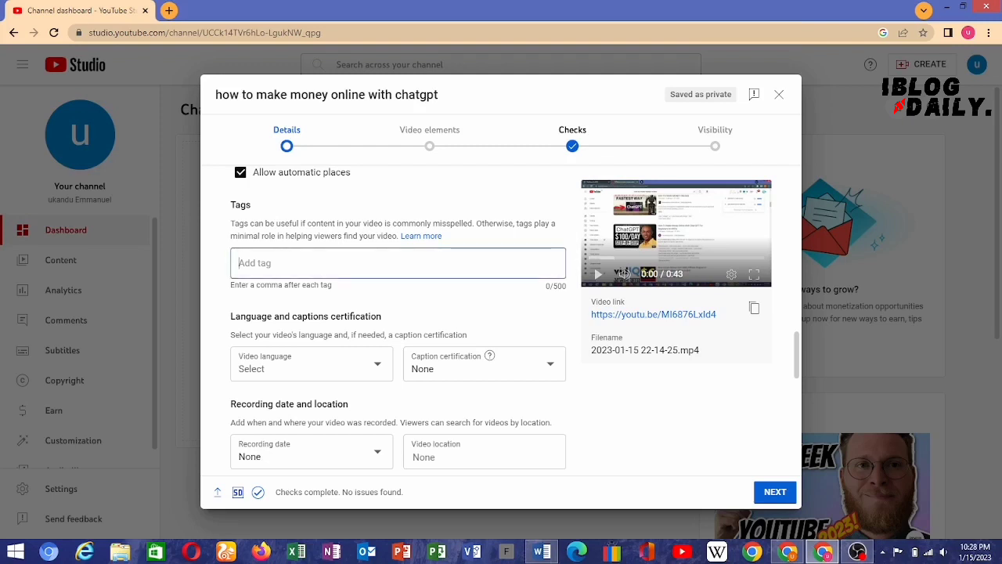
{"action": "key", "text": "ctrl+v"}
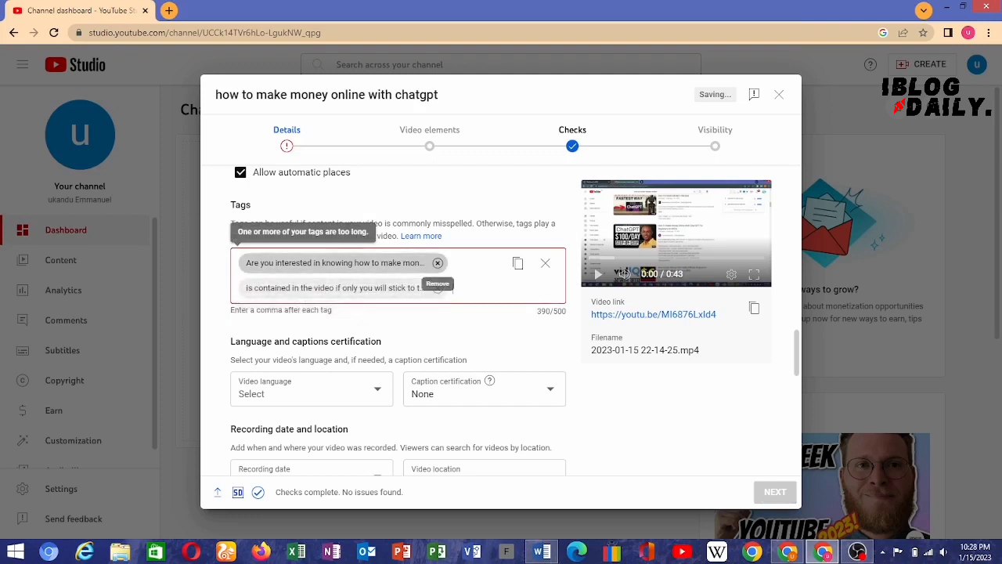
{"action": "left_click", "coordinate": [438, 263]}
{"action": "left_click", "coordinate": [437, 263]}
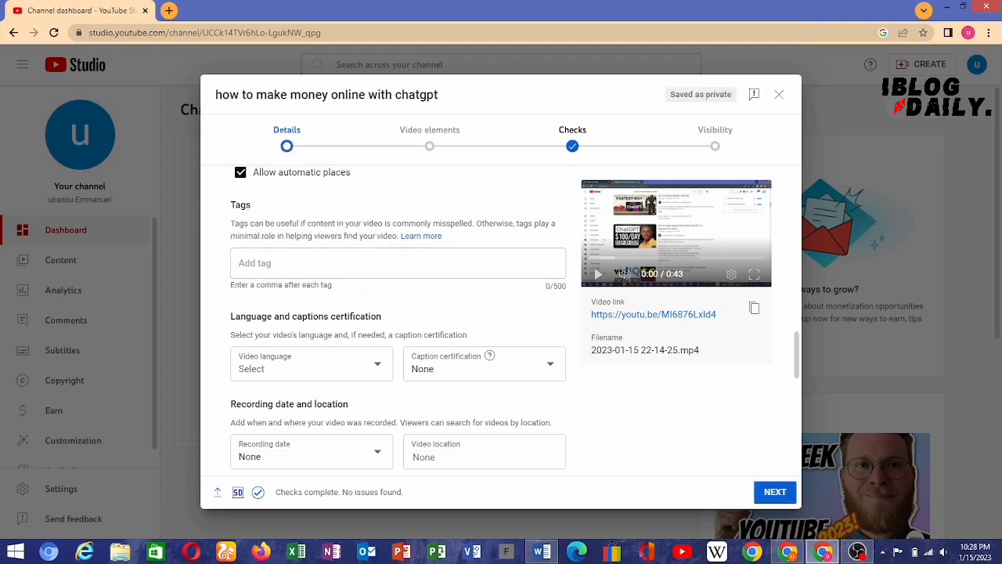
{"action": "left_click", "coordinate": [822, 552]}
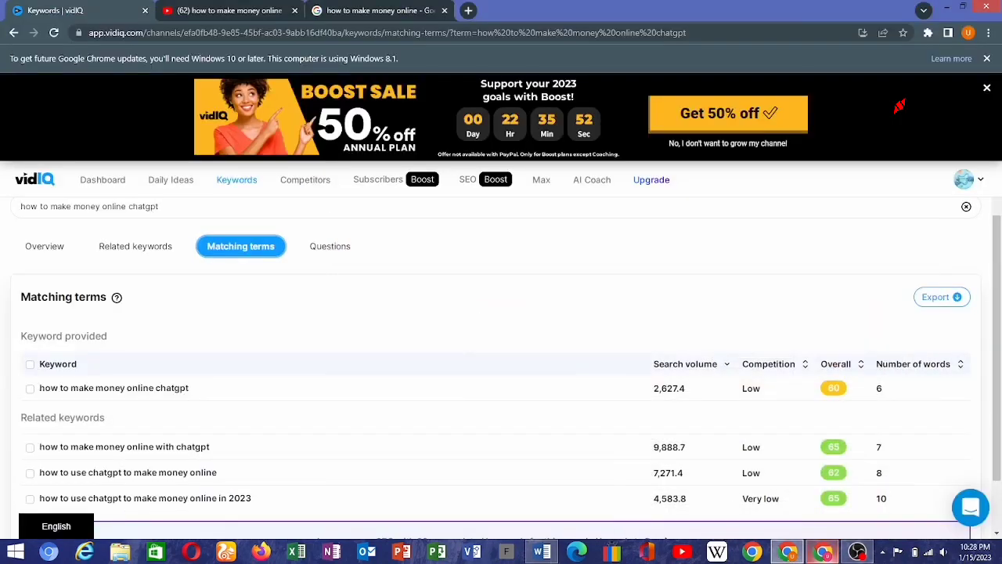
- Tick the four 'make money online chatgpt' keywords in vidIQ and copy them as 4 tags
{"action": "scroll", "coordinate": [501, 360], "scroll_direction": "down", "scroll_amount": 2}
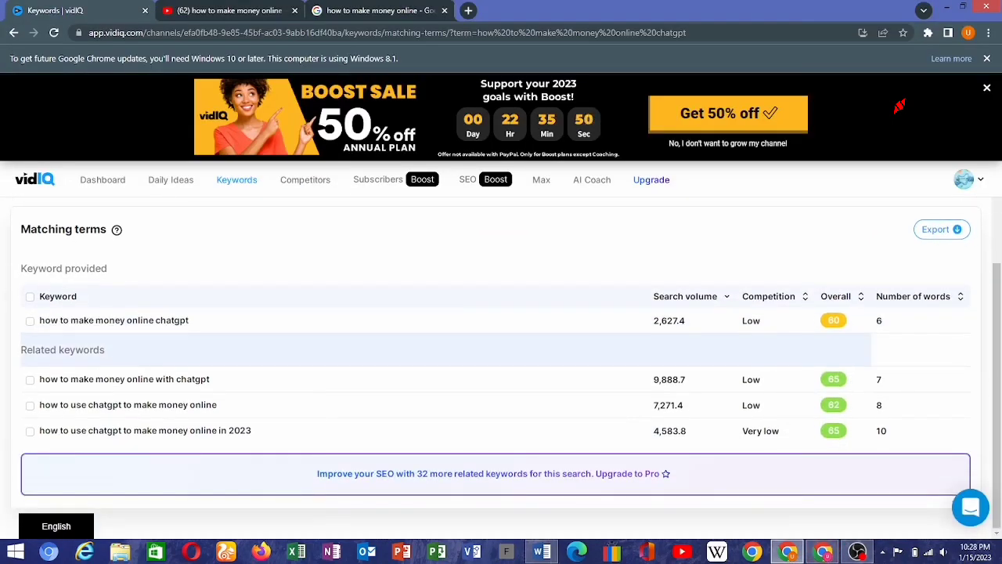
{"action": "left_click", "coordinate": [30, 379]}
{"action": "left_click", "coordinate": [30, 405]}
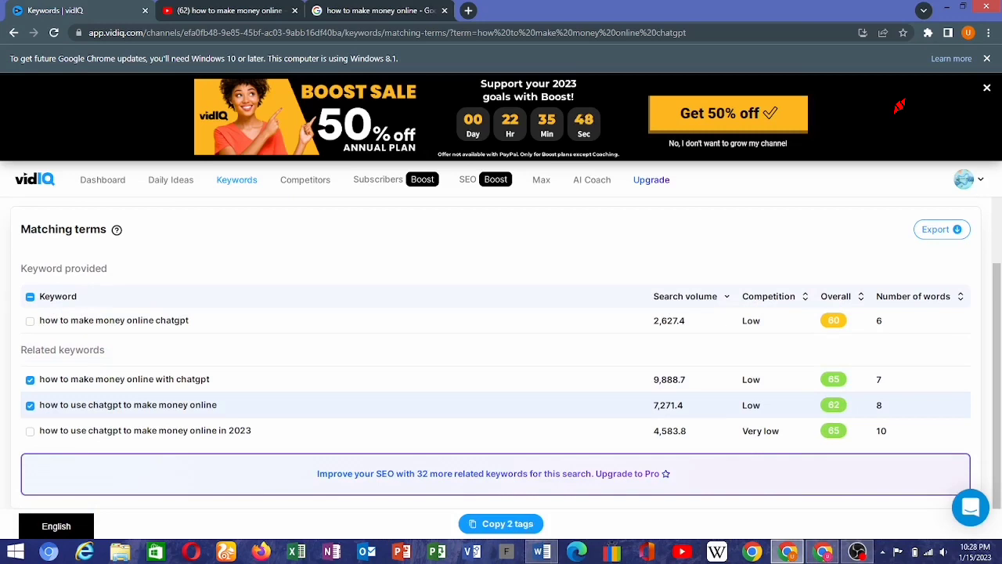
{"action": "left_click", "coordinate": [29, 430]}
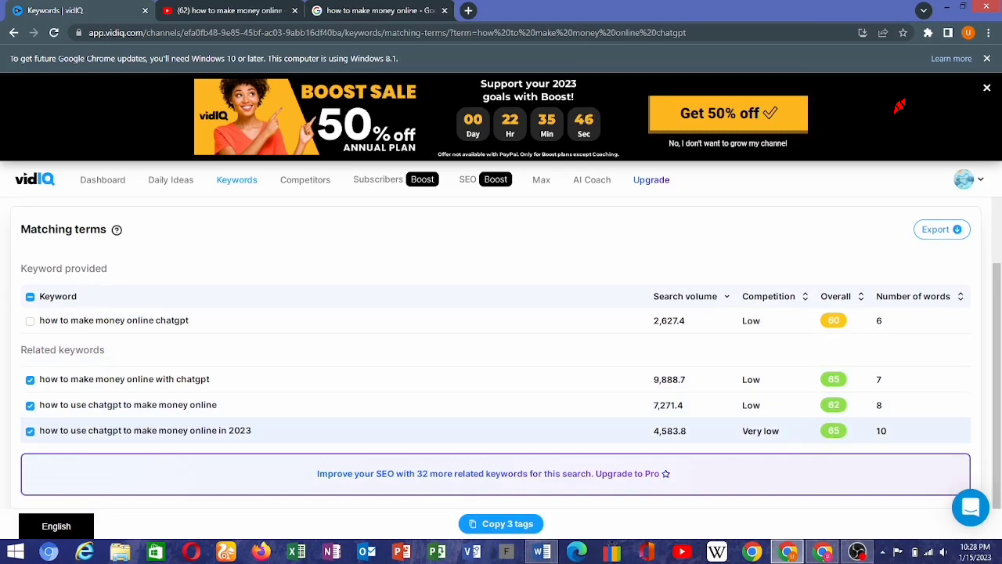
{"action": "left_click", "coordinate": [30, 320]}
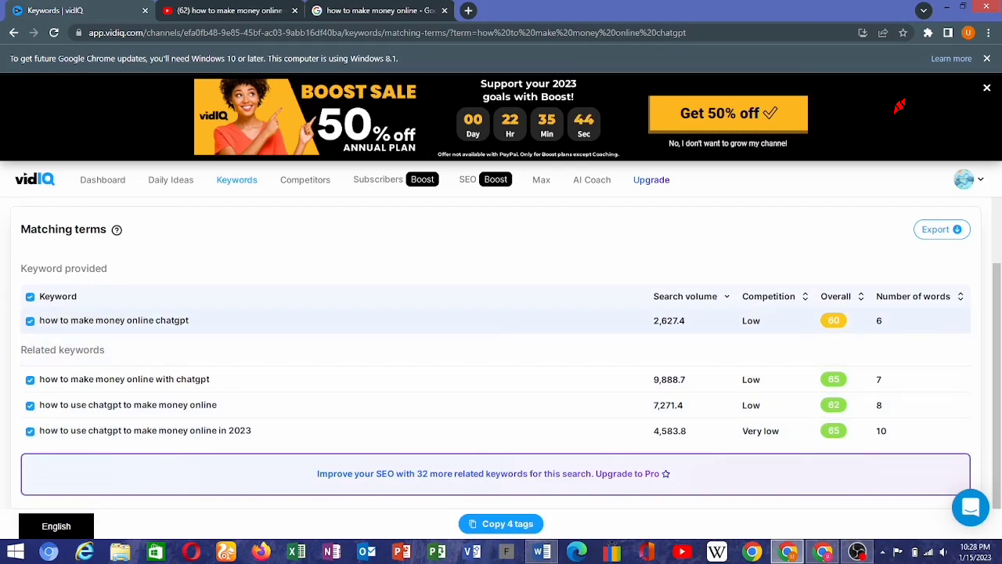
{"action": "left_click", "coordinate": [501, 524]}
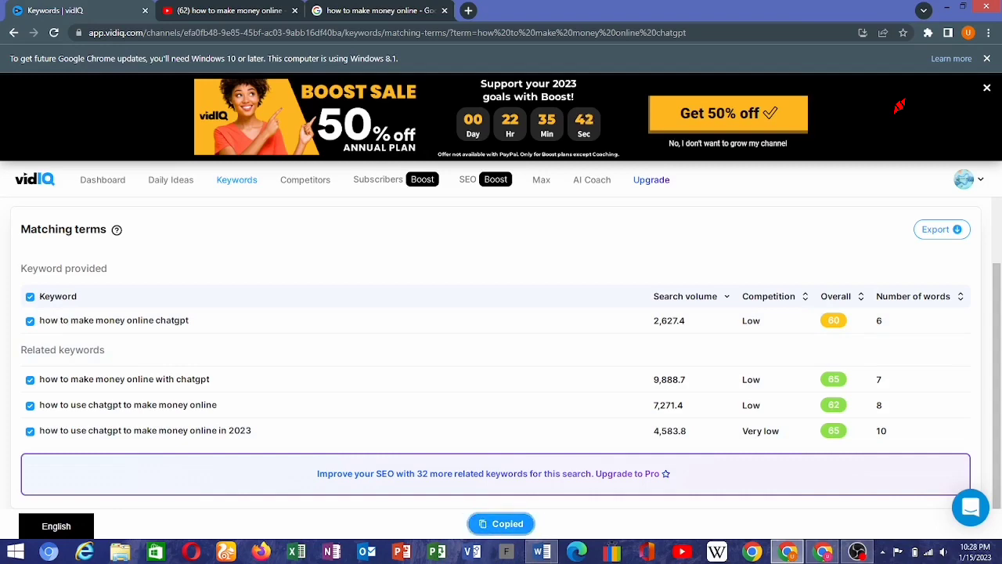
{"action": "mouse_move", "coordinate": [823, 552]}
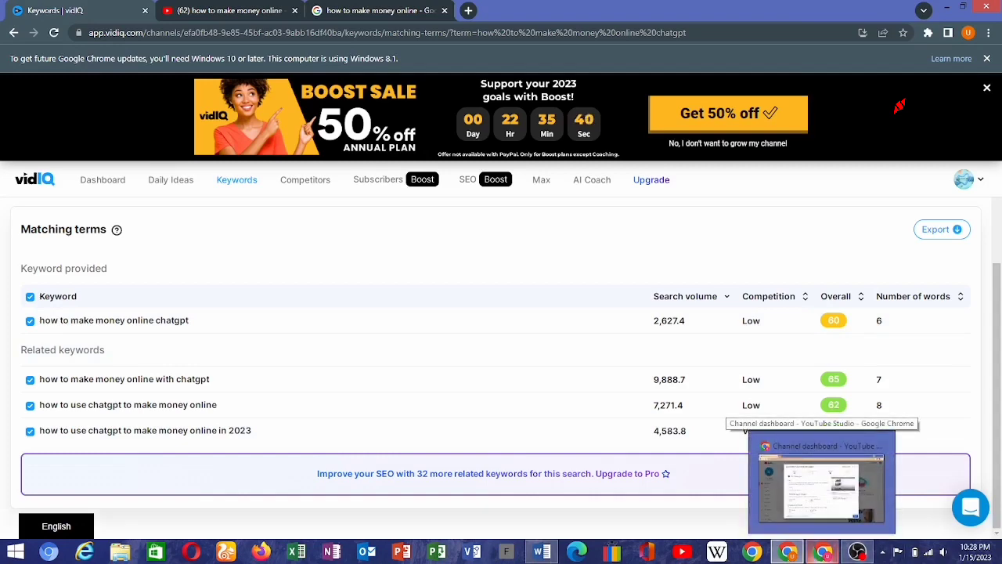
{"action": "left_click", "coordinate": [822, 487]}
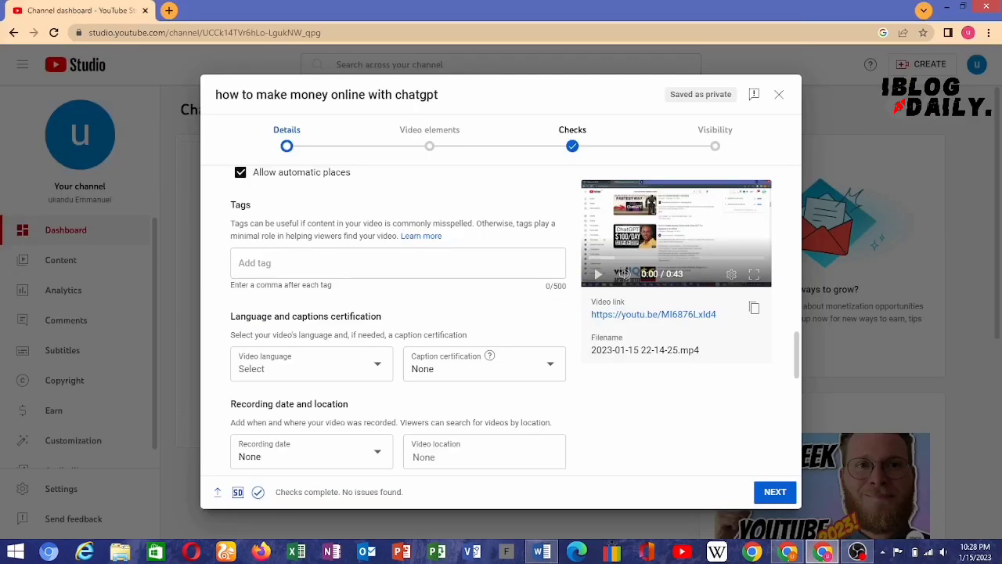
- Paste the four vidIQ keywords into the Tags field, using 166 of 500 characters
{"action": "left_click", "coordinate": [317, 263]}
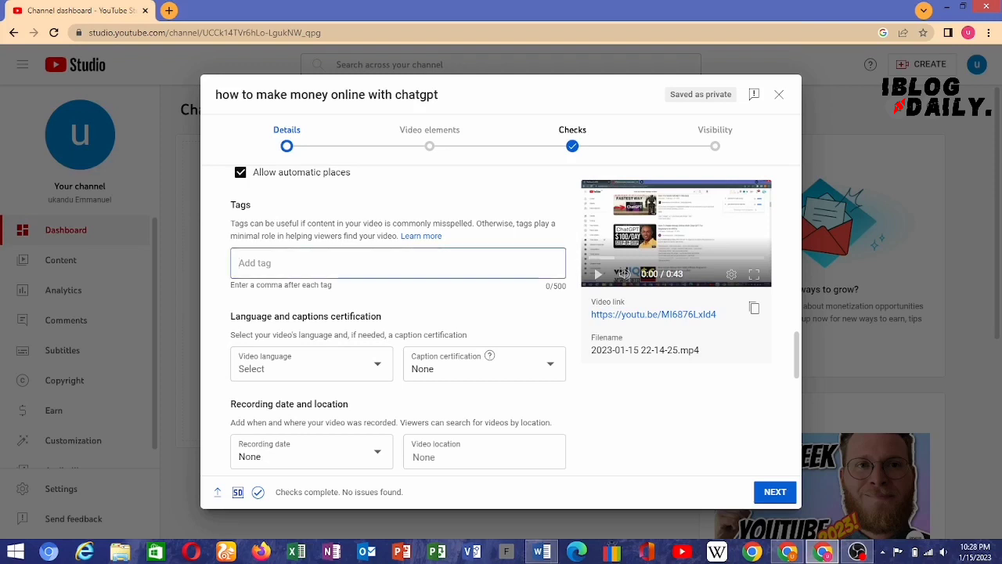
{"action": "key", "text": "ctrl+v"}
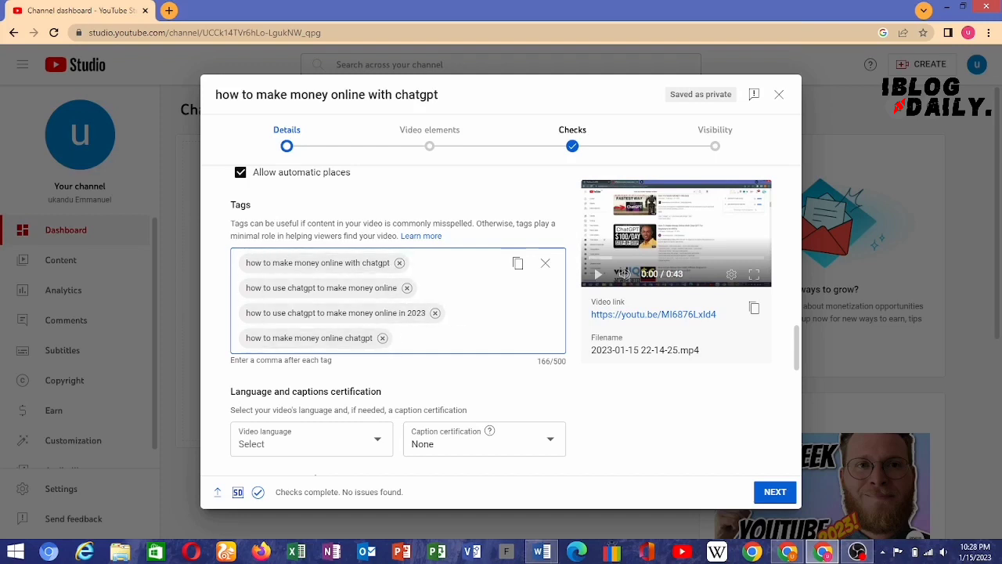
{"action": "scroll", "coordinate": [391, 313], "scroll_direction": "up", "scroll_amount": 10}
{"action": "scroll", "coordinate": [392, 313], "scroll_direction": "down", "scroll_amount": 8}
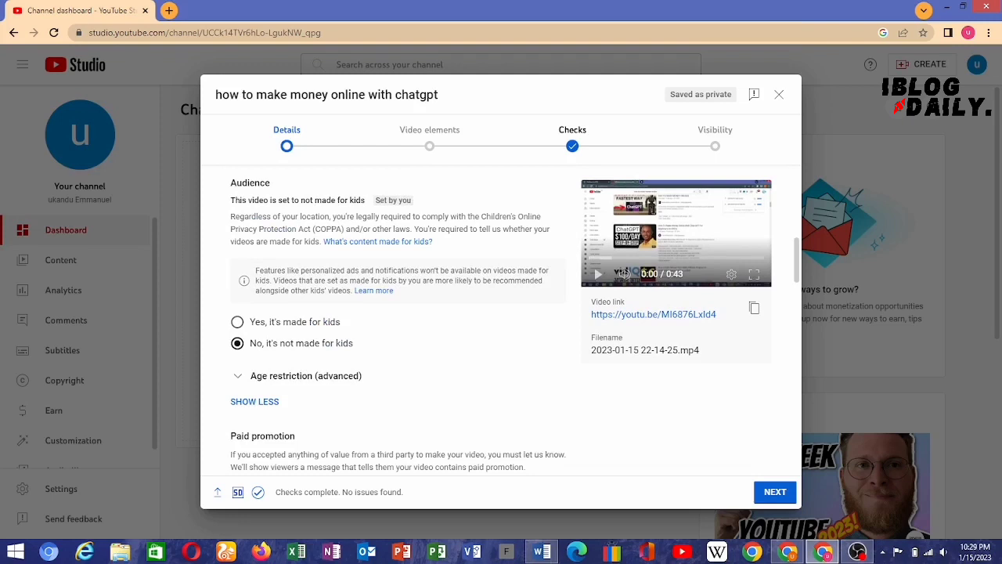
- Reconfirm Audience as not made for kids and advance to Video elements
{"action": "left_click", "coordinate": [238, 321]}
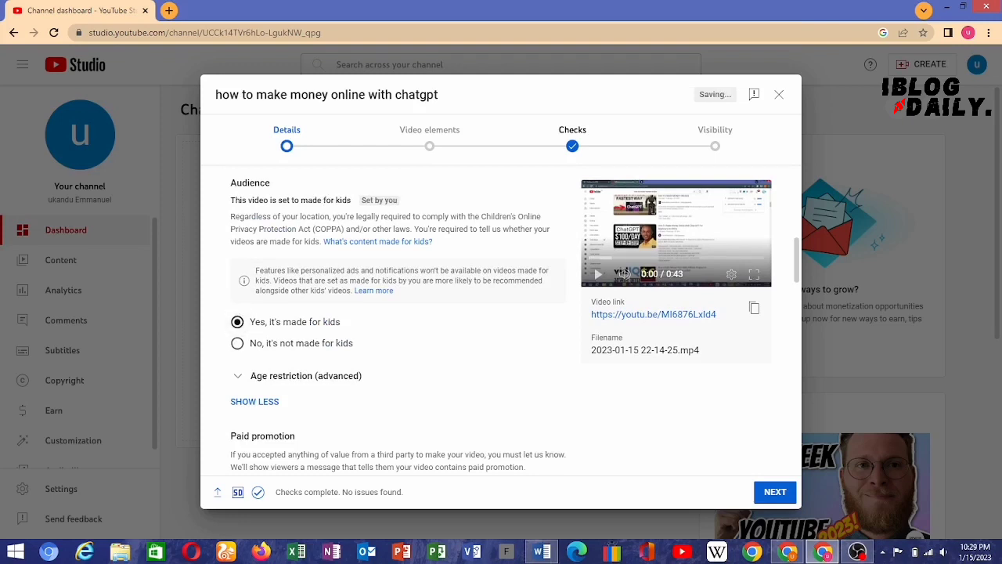
{"action": "left_click", "coordinate": [237, 343]}
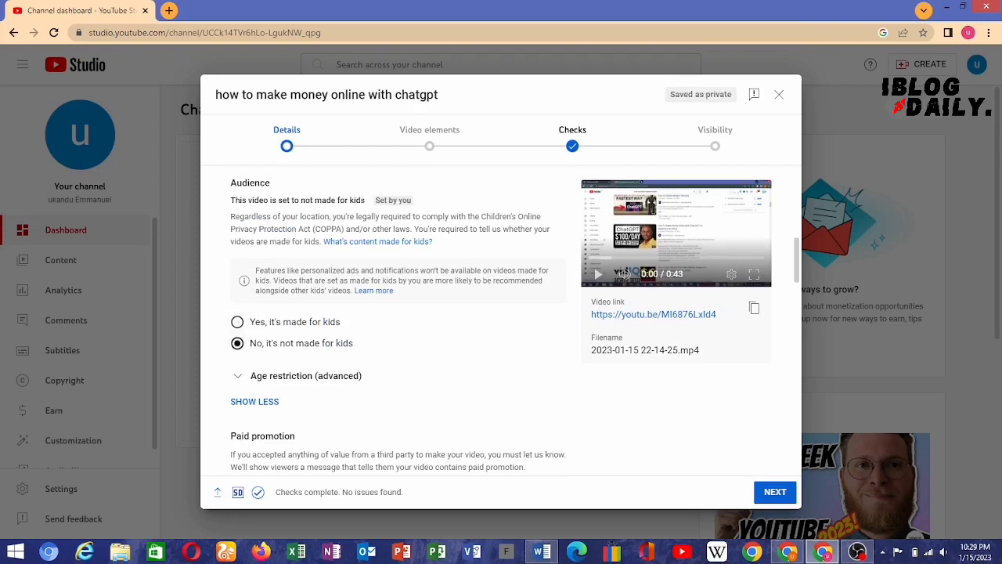
{"action": "key", "text": "Return"}
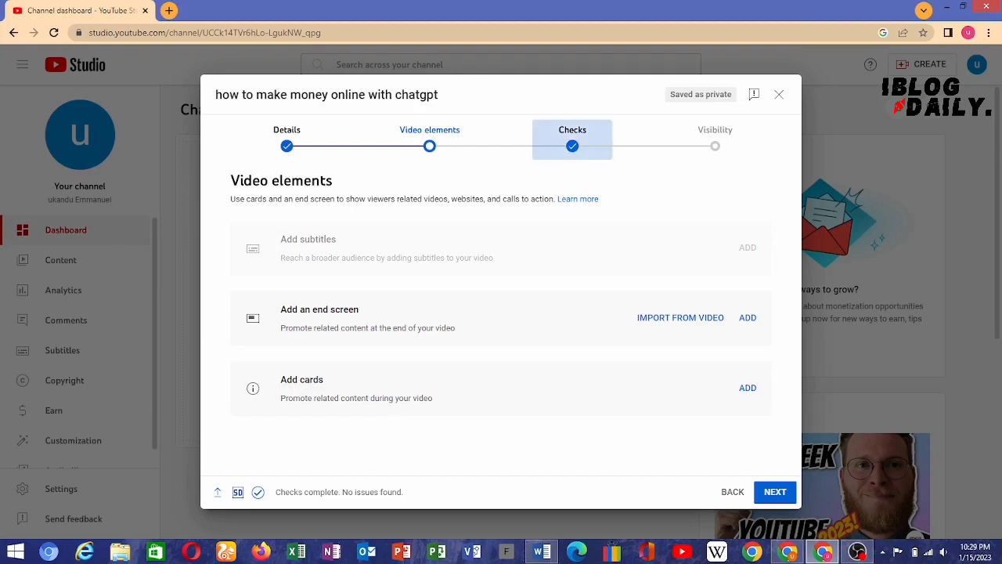
- Pass the Checks step to reach Visibility and choose Public
{"action": "key", "text": "Return"}
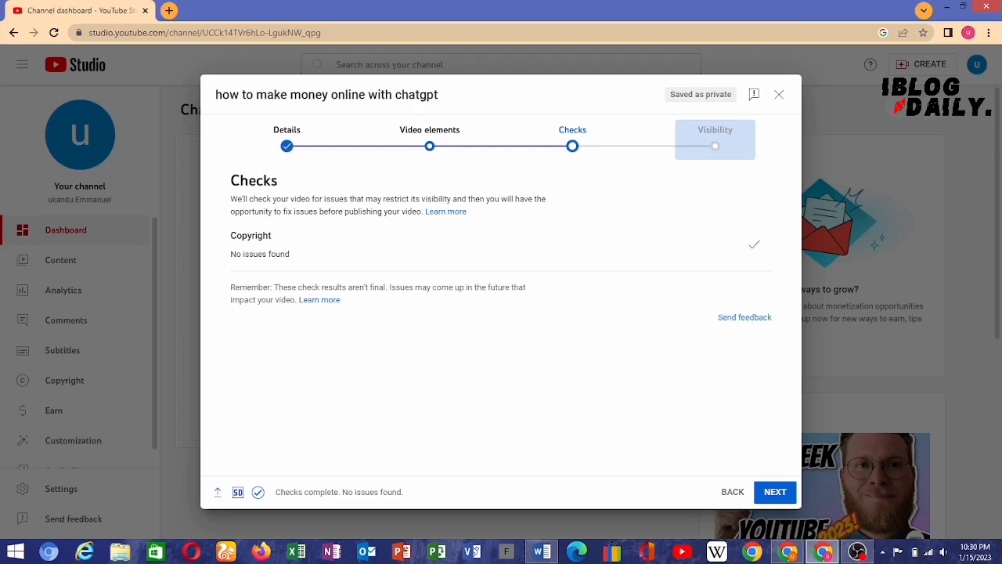
{"action": "left_click", "coordinate": [714, 139]}
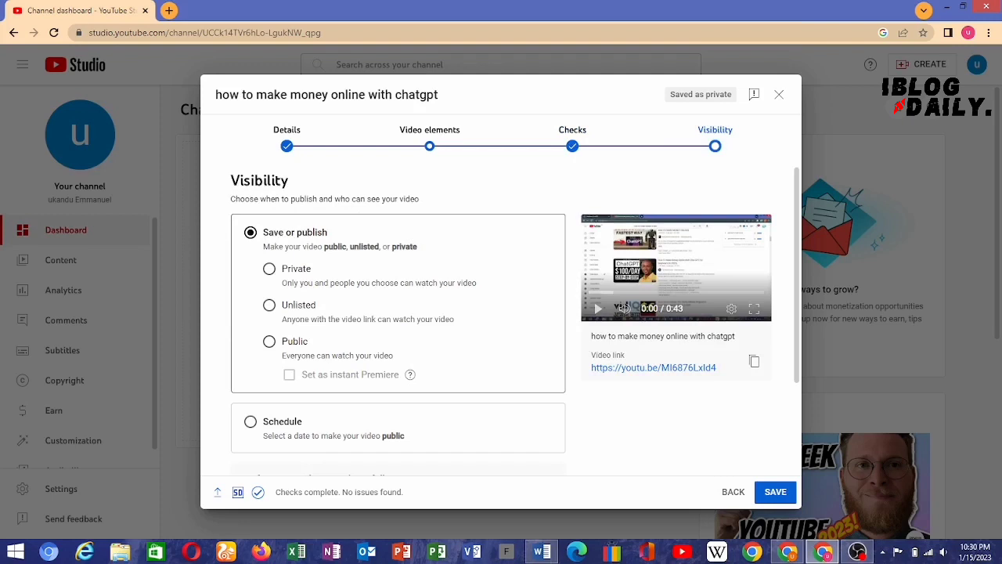
{"action": "left_click", "coordinate": [268, 341]}
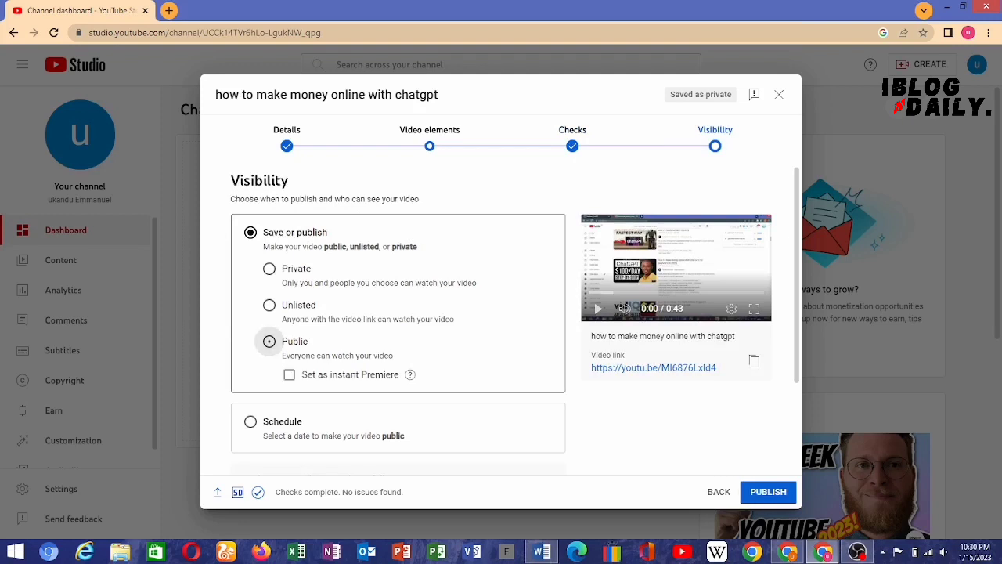
{"action": "scroll", "coordinate": [397, 313], "scroll_direction": "down", "scroll_amount": 2}
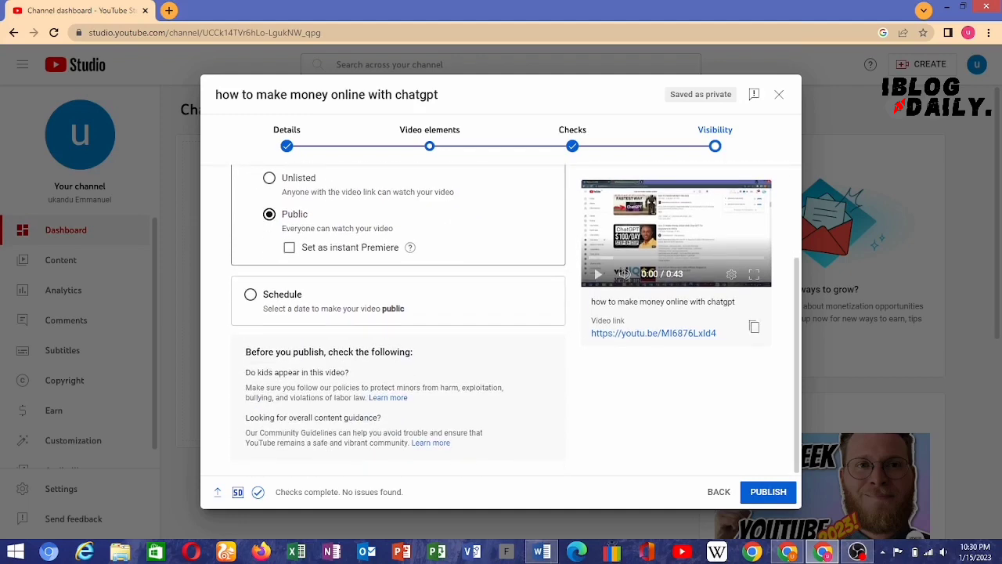
{"action": "scroll", "coordinate": [398, 313], "scroll_direction": "up", "scroll_amount": 2}
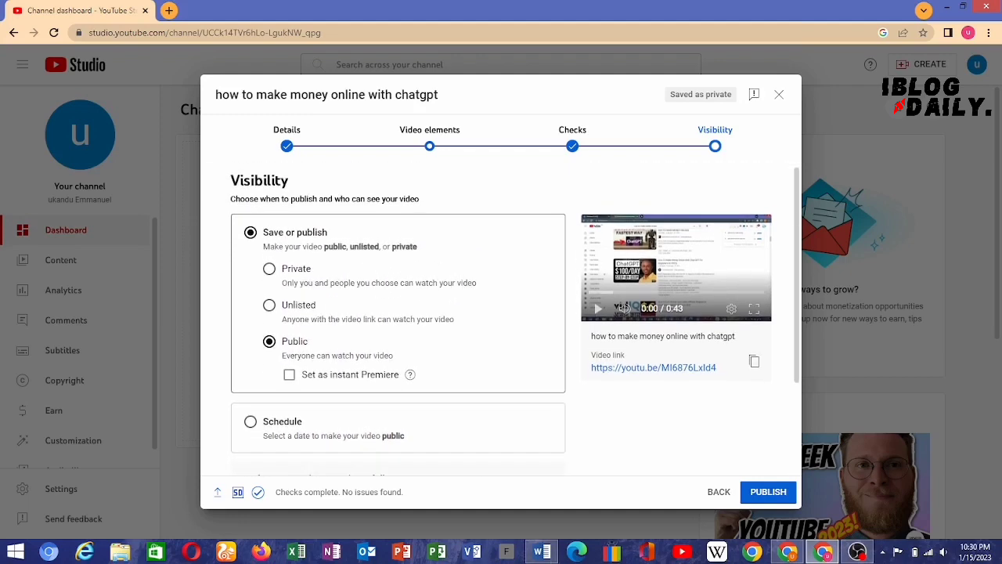